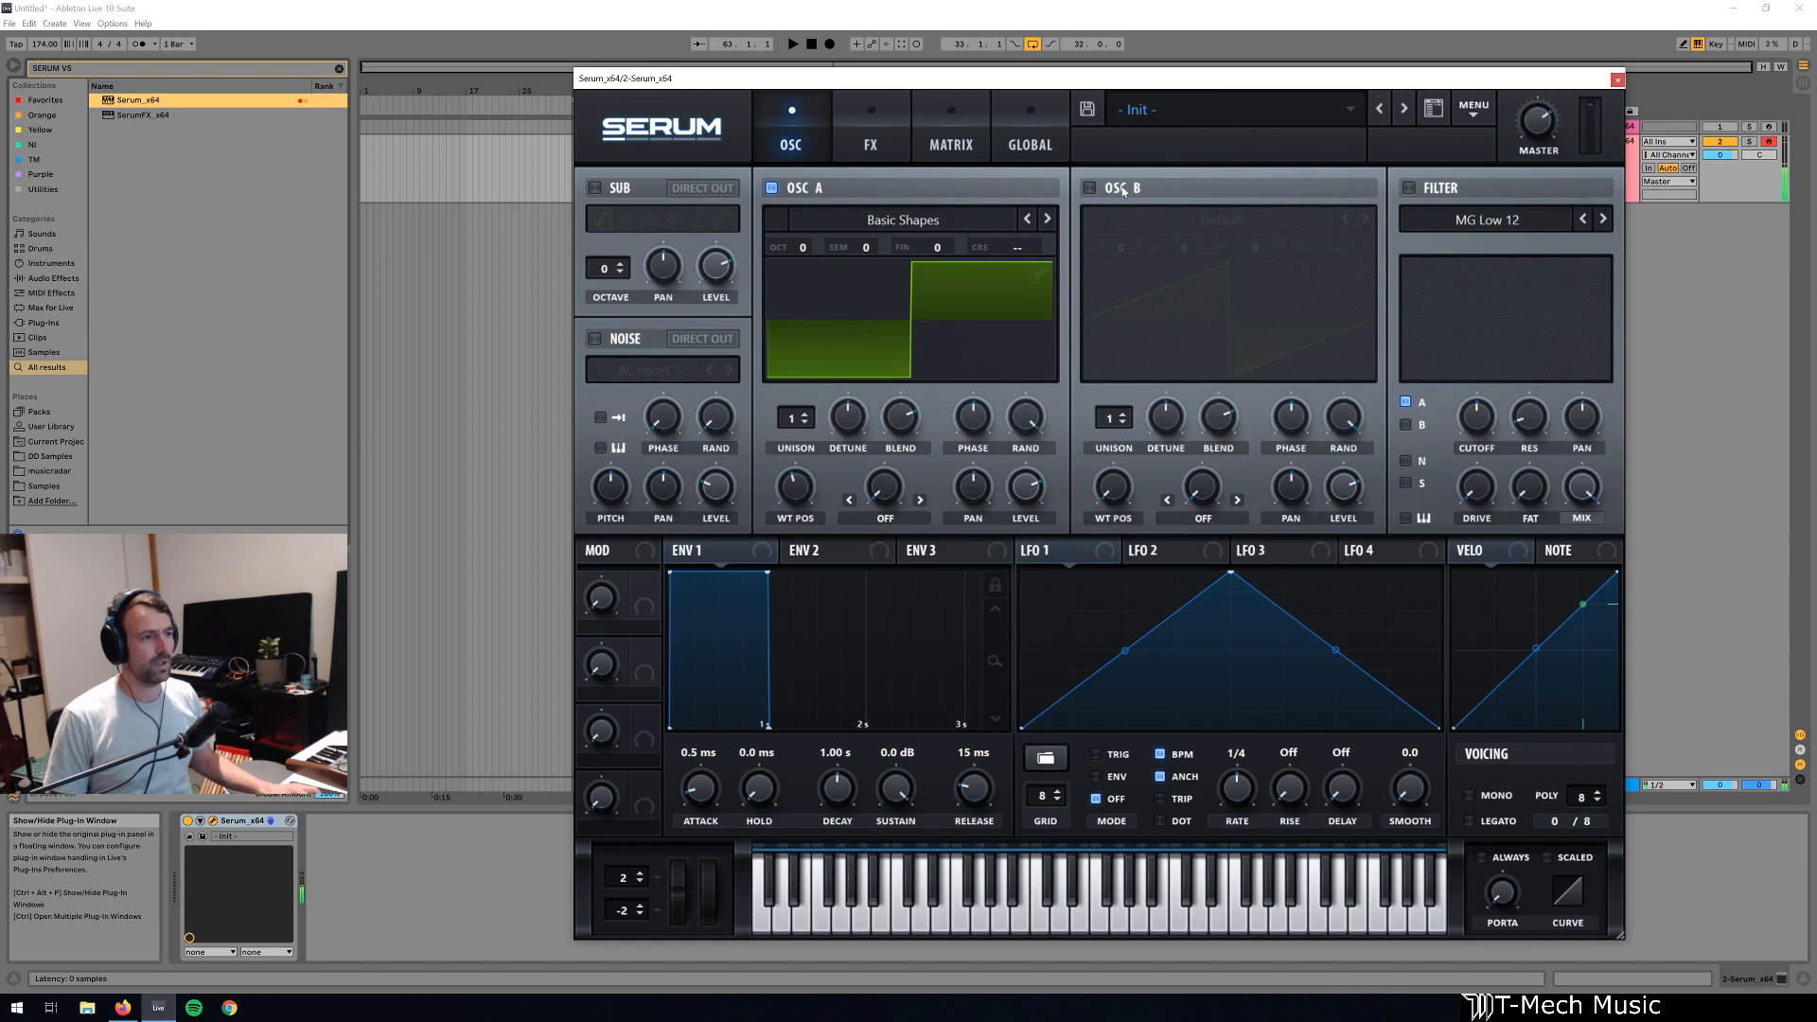
- Enable oscillator B and load the Analog wavetable Basic Shapes into it
left_click(1090, 189)
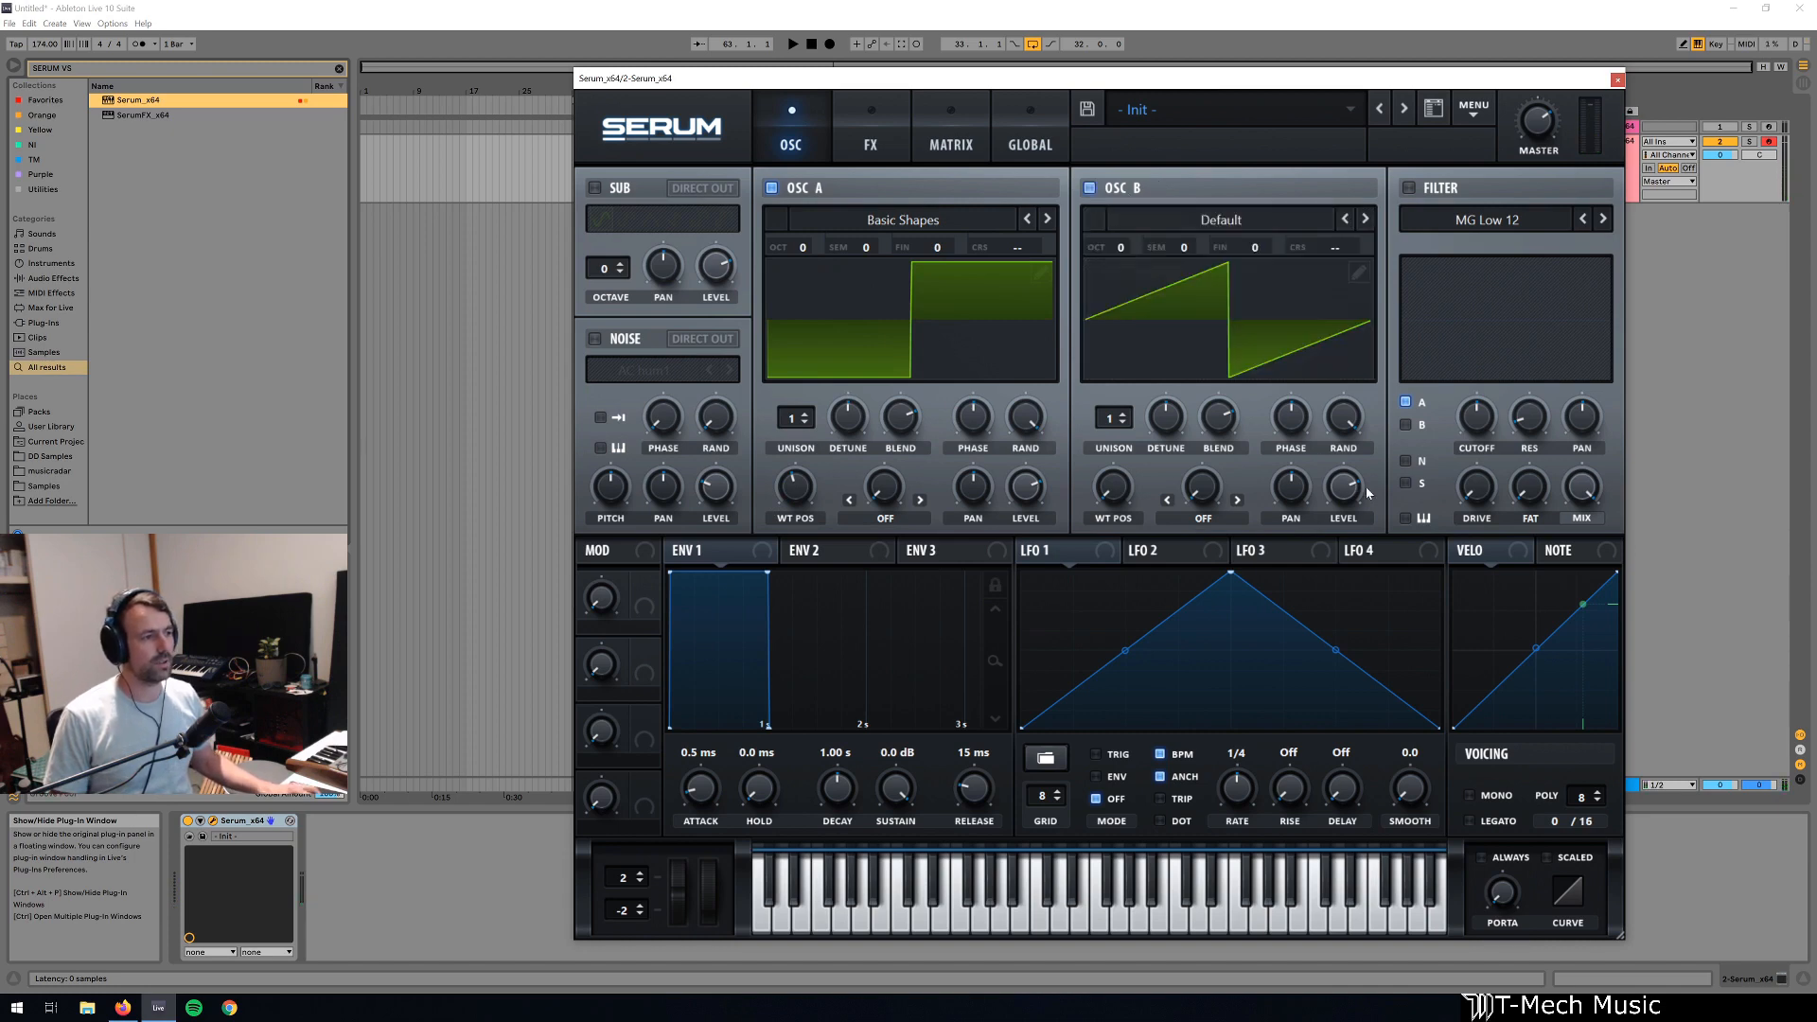
left_click(1226, 223)
mouse_move(1150, 240)
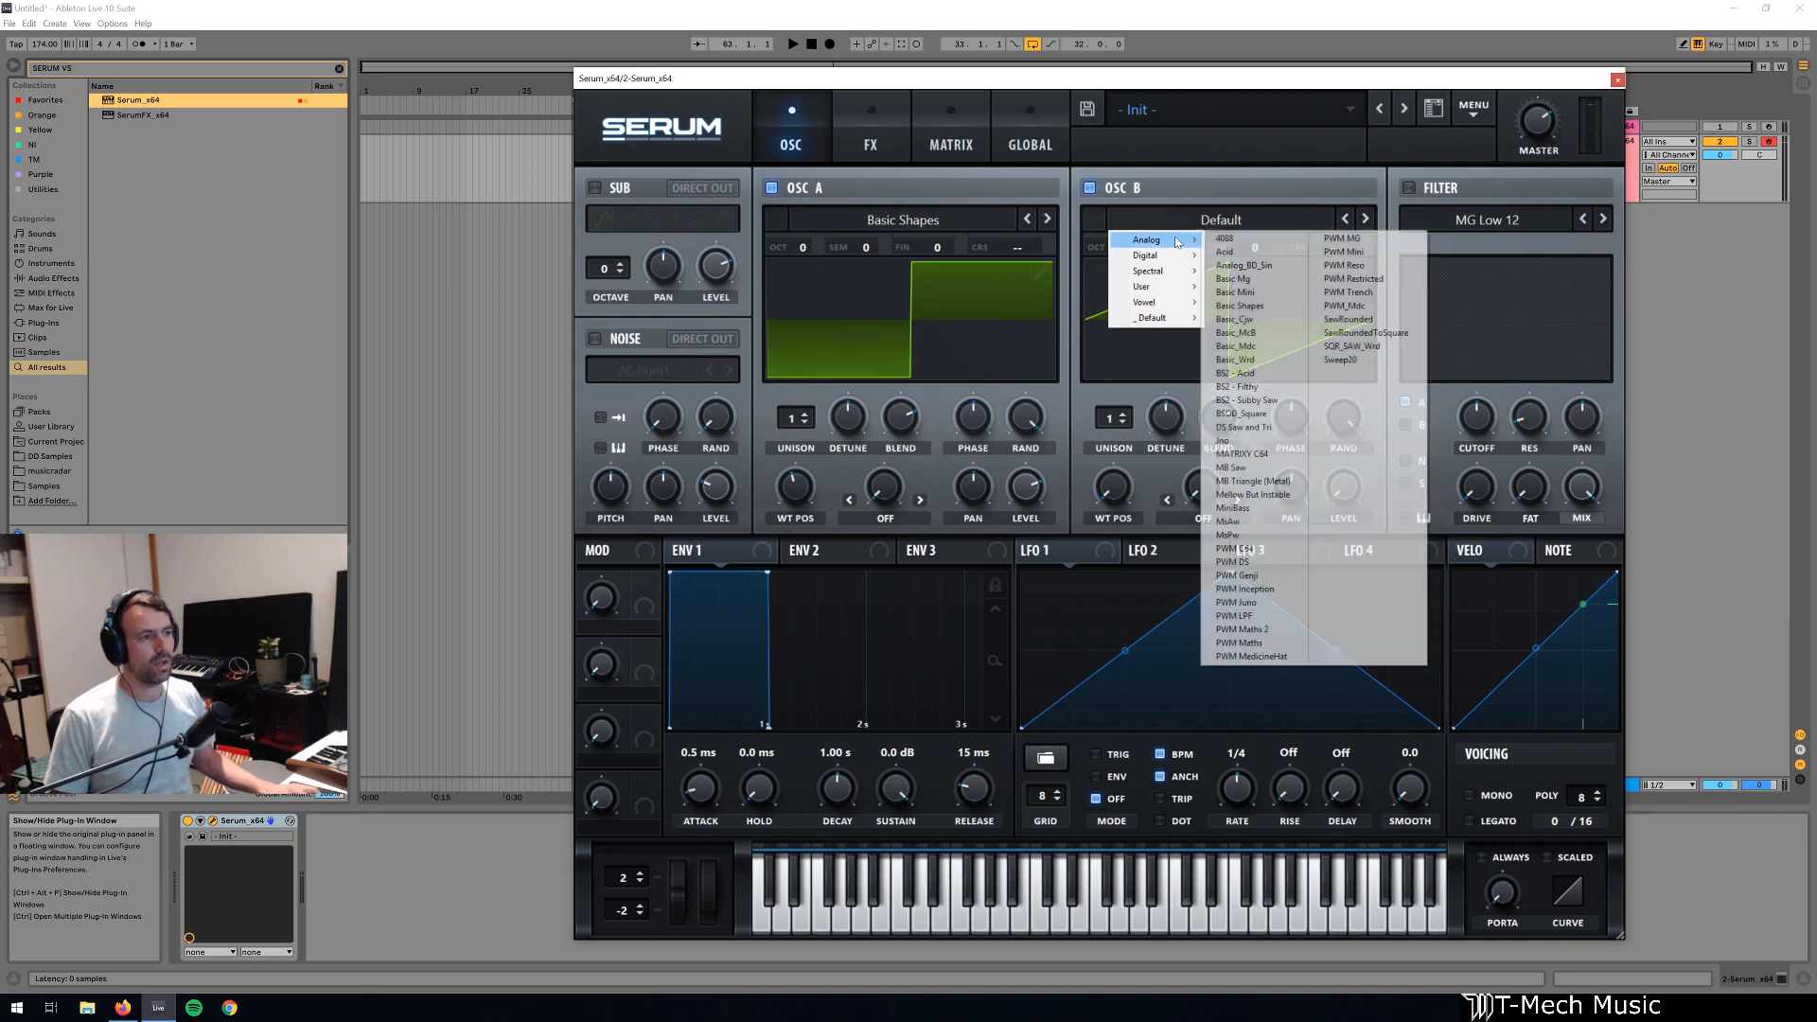
left_click(1261, 304)
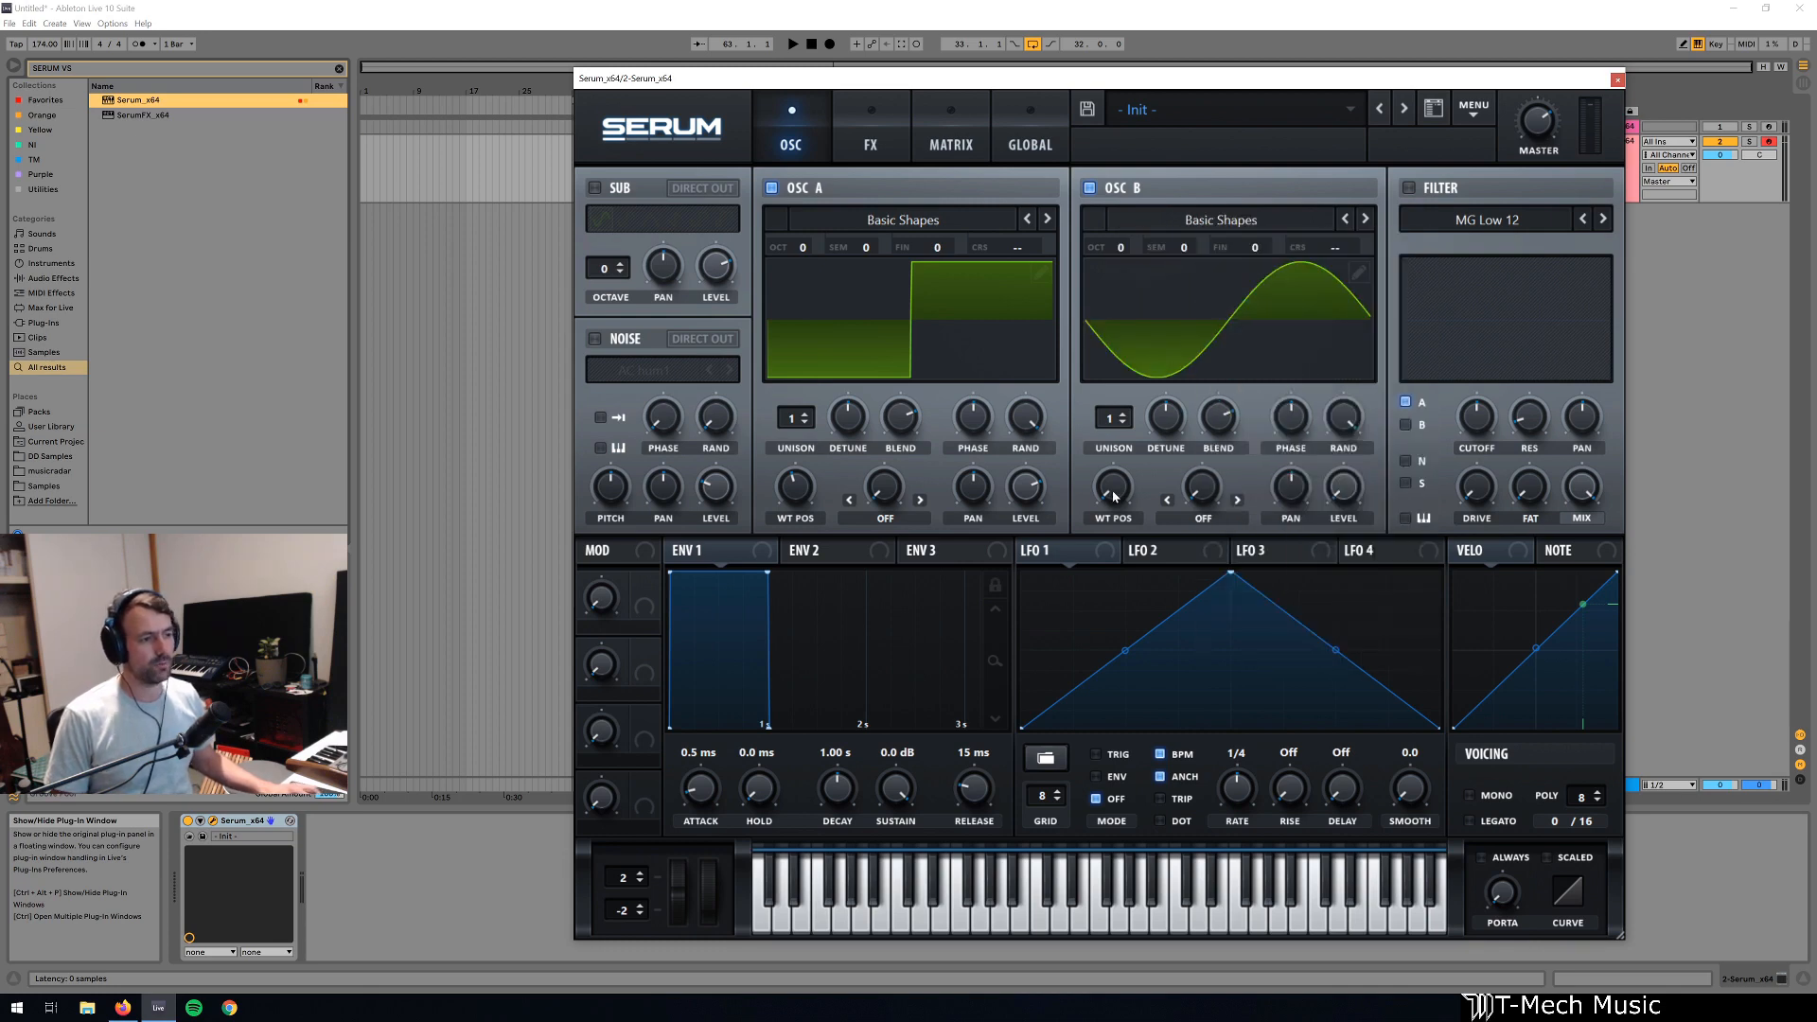
- Set oscillator A's warp mode to FM (from B) and raise the warp amount to about half
left_click(895, 519)
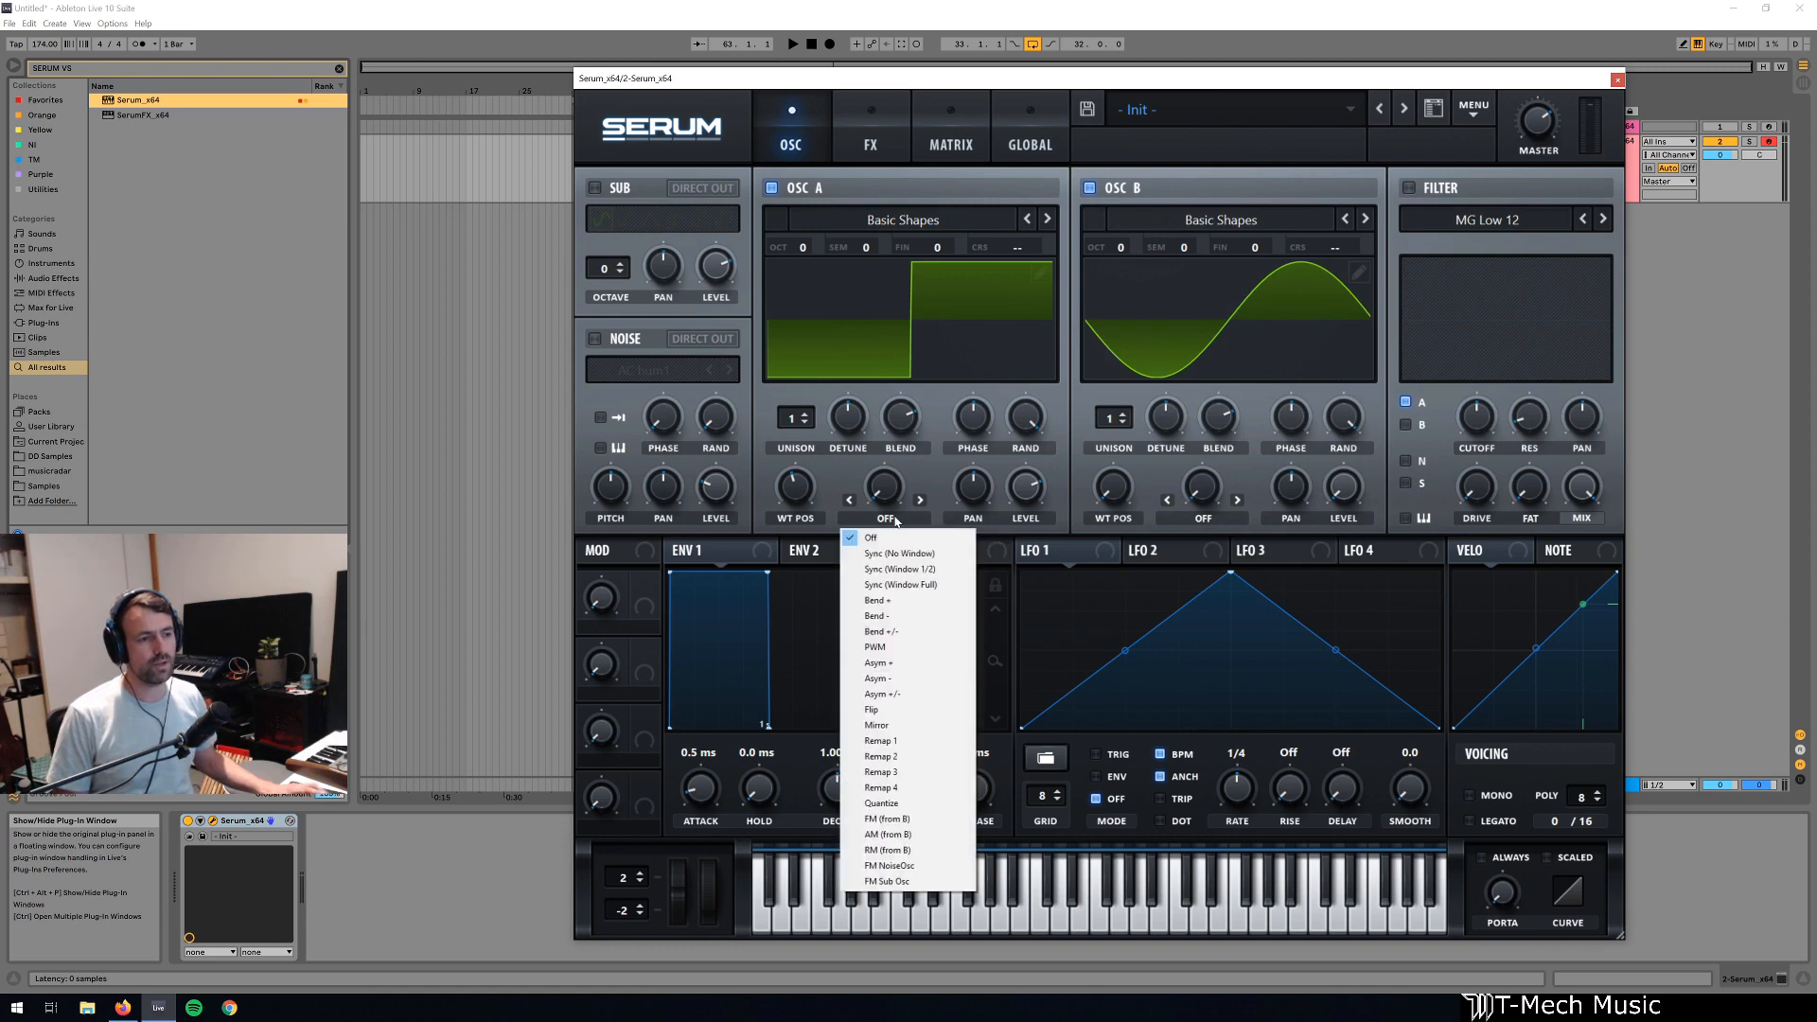
left_click(899, 821)
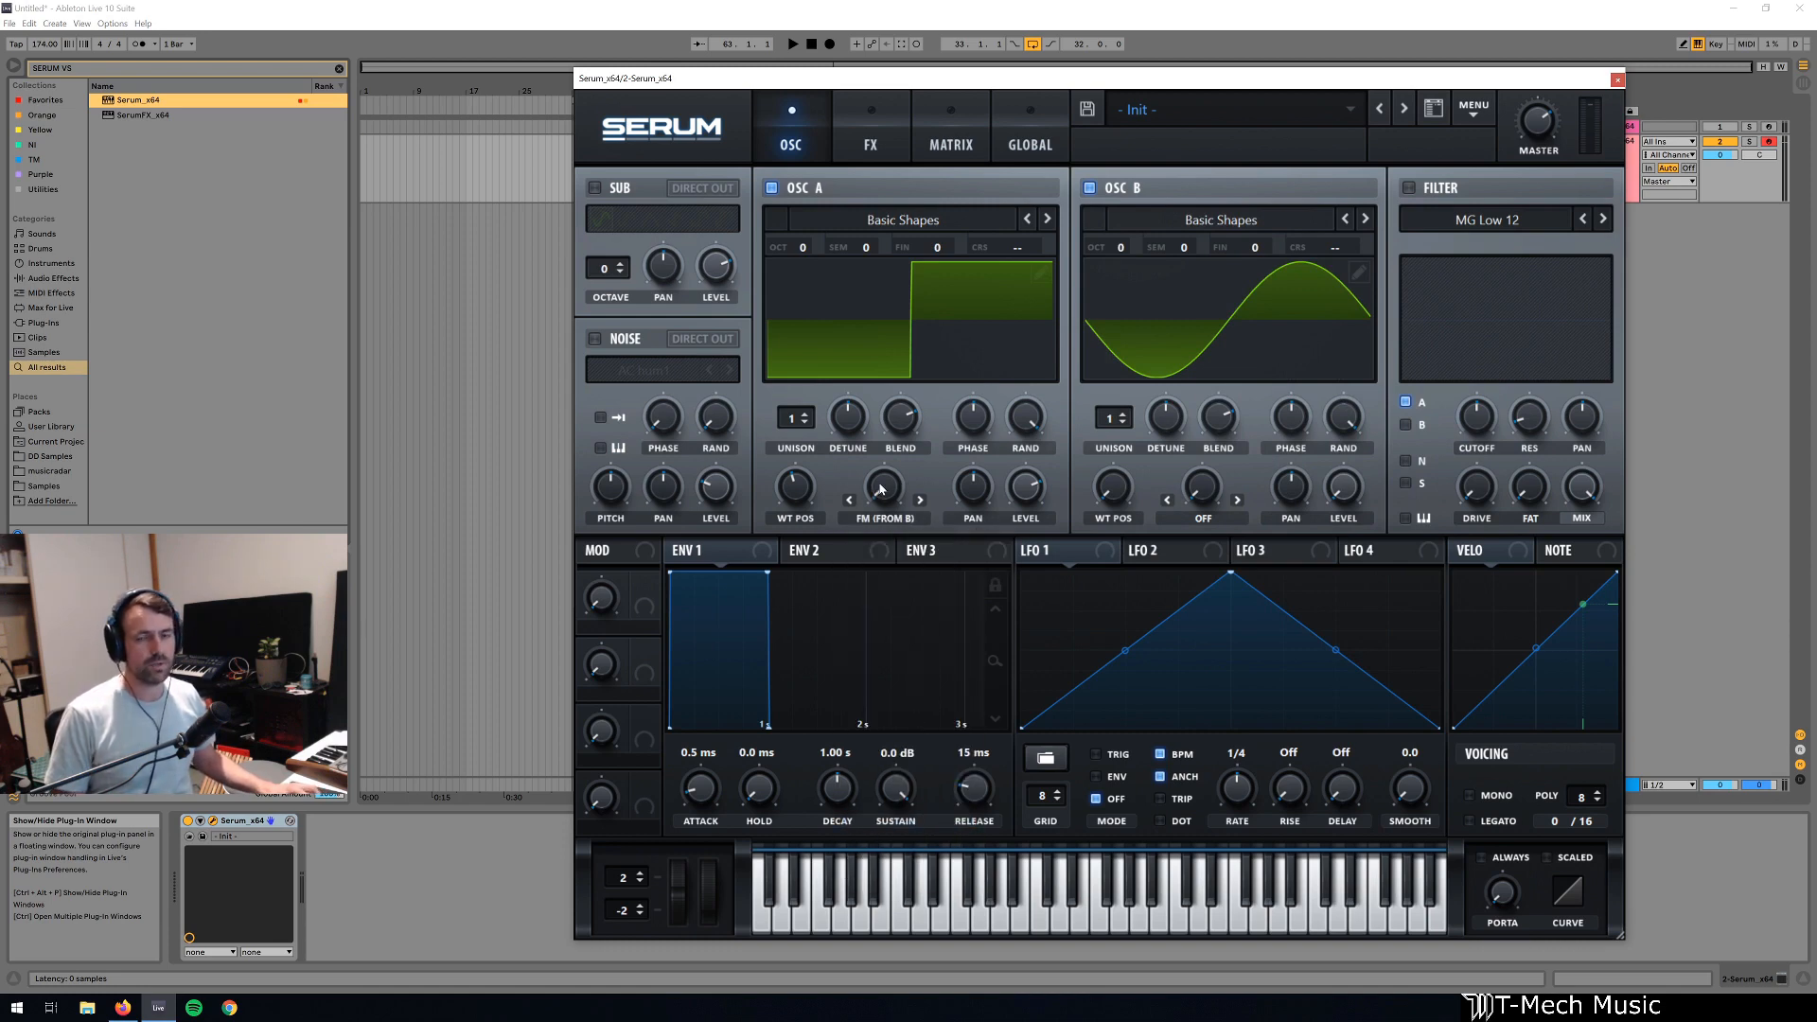
left_click_drag(881, 487, 890, 377)
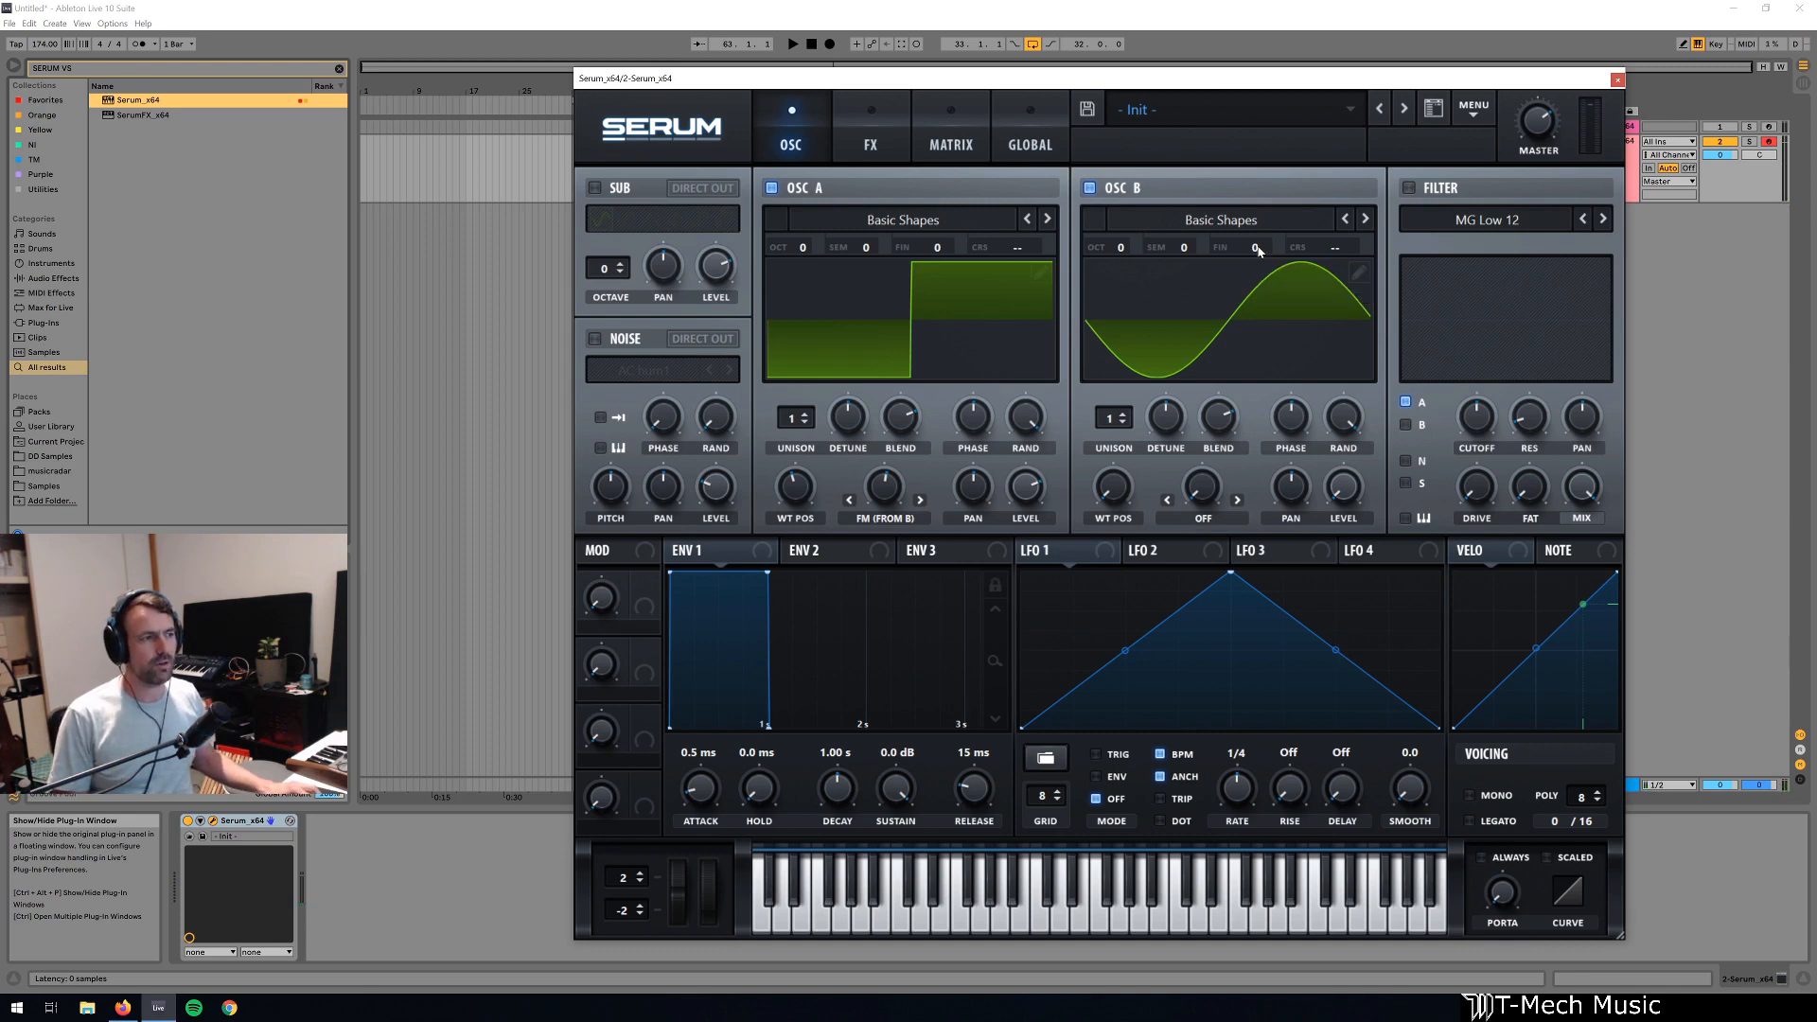
- Try fine-tuning oscillator B up by about 18 cents, and reset the fine tuning to 0
left_click_drag(1259, 249, 1262, 235)
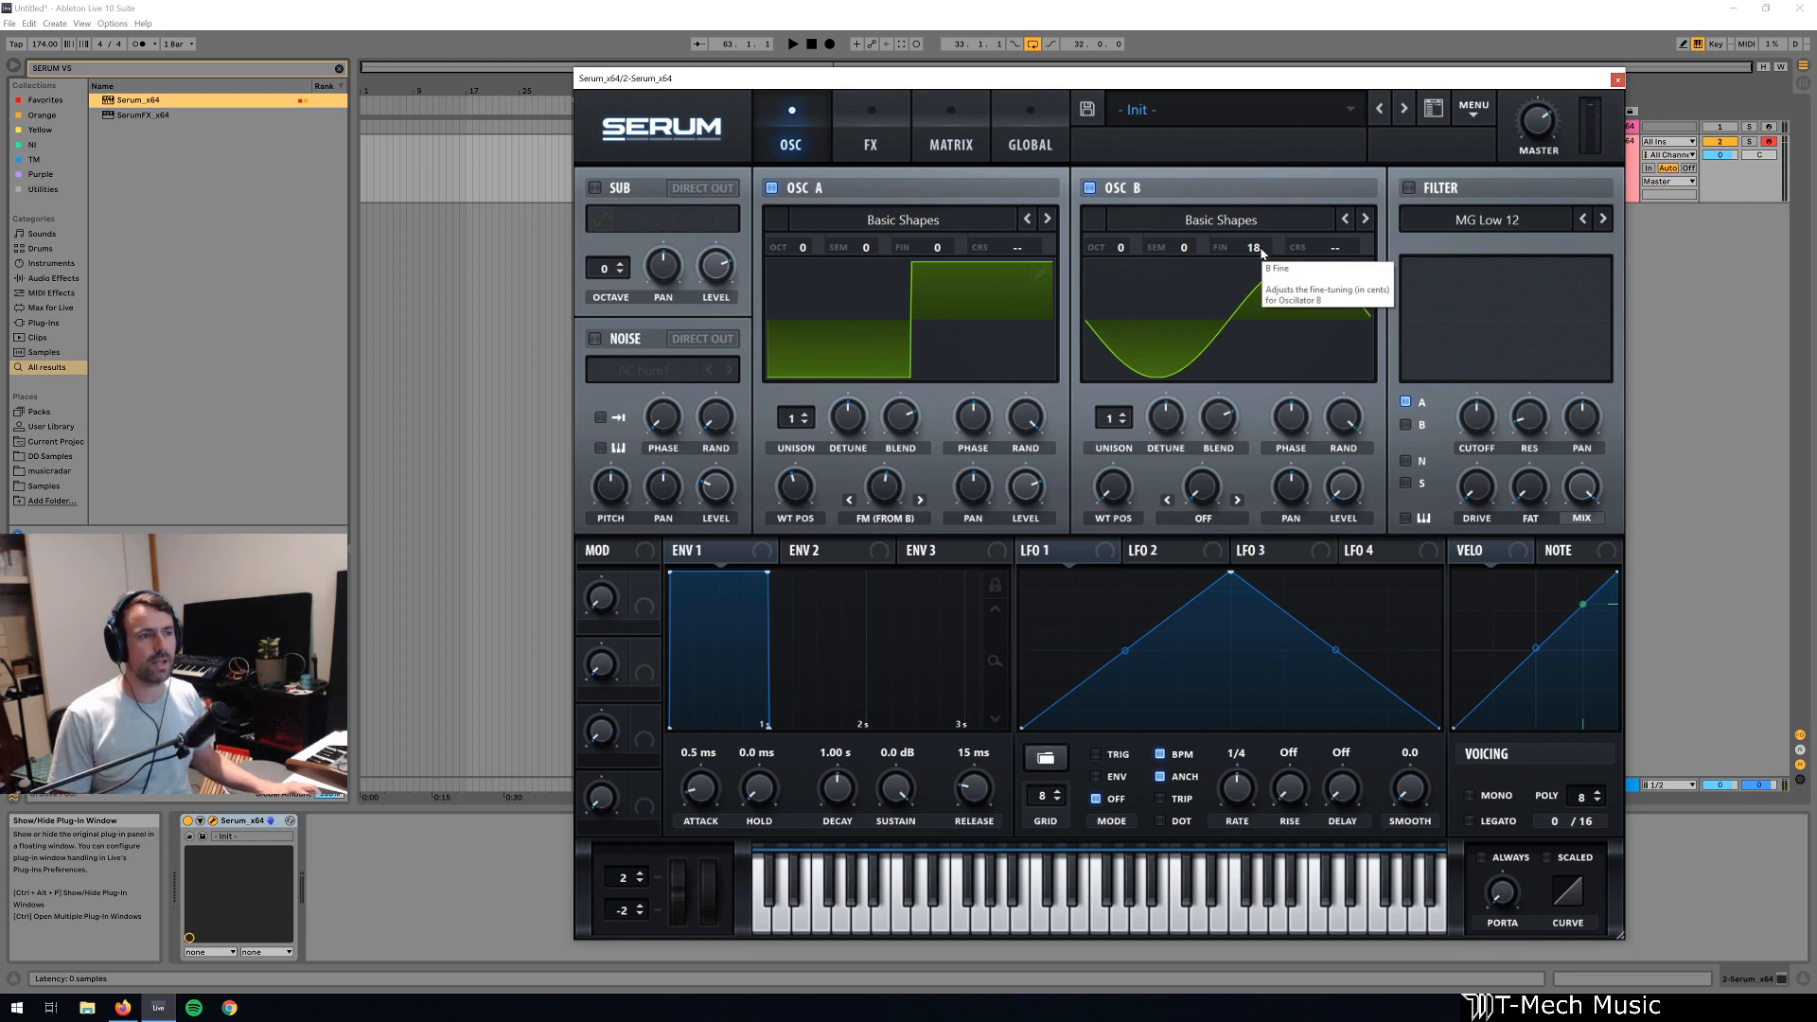
double_click(1256, 248)
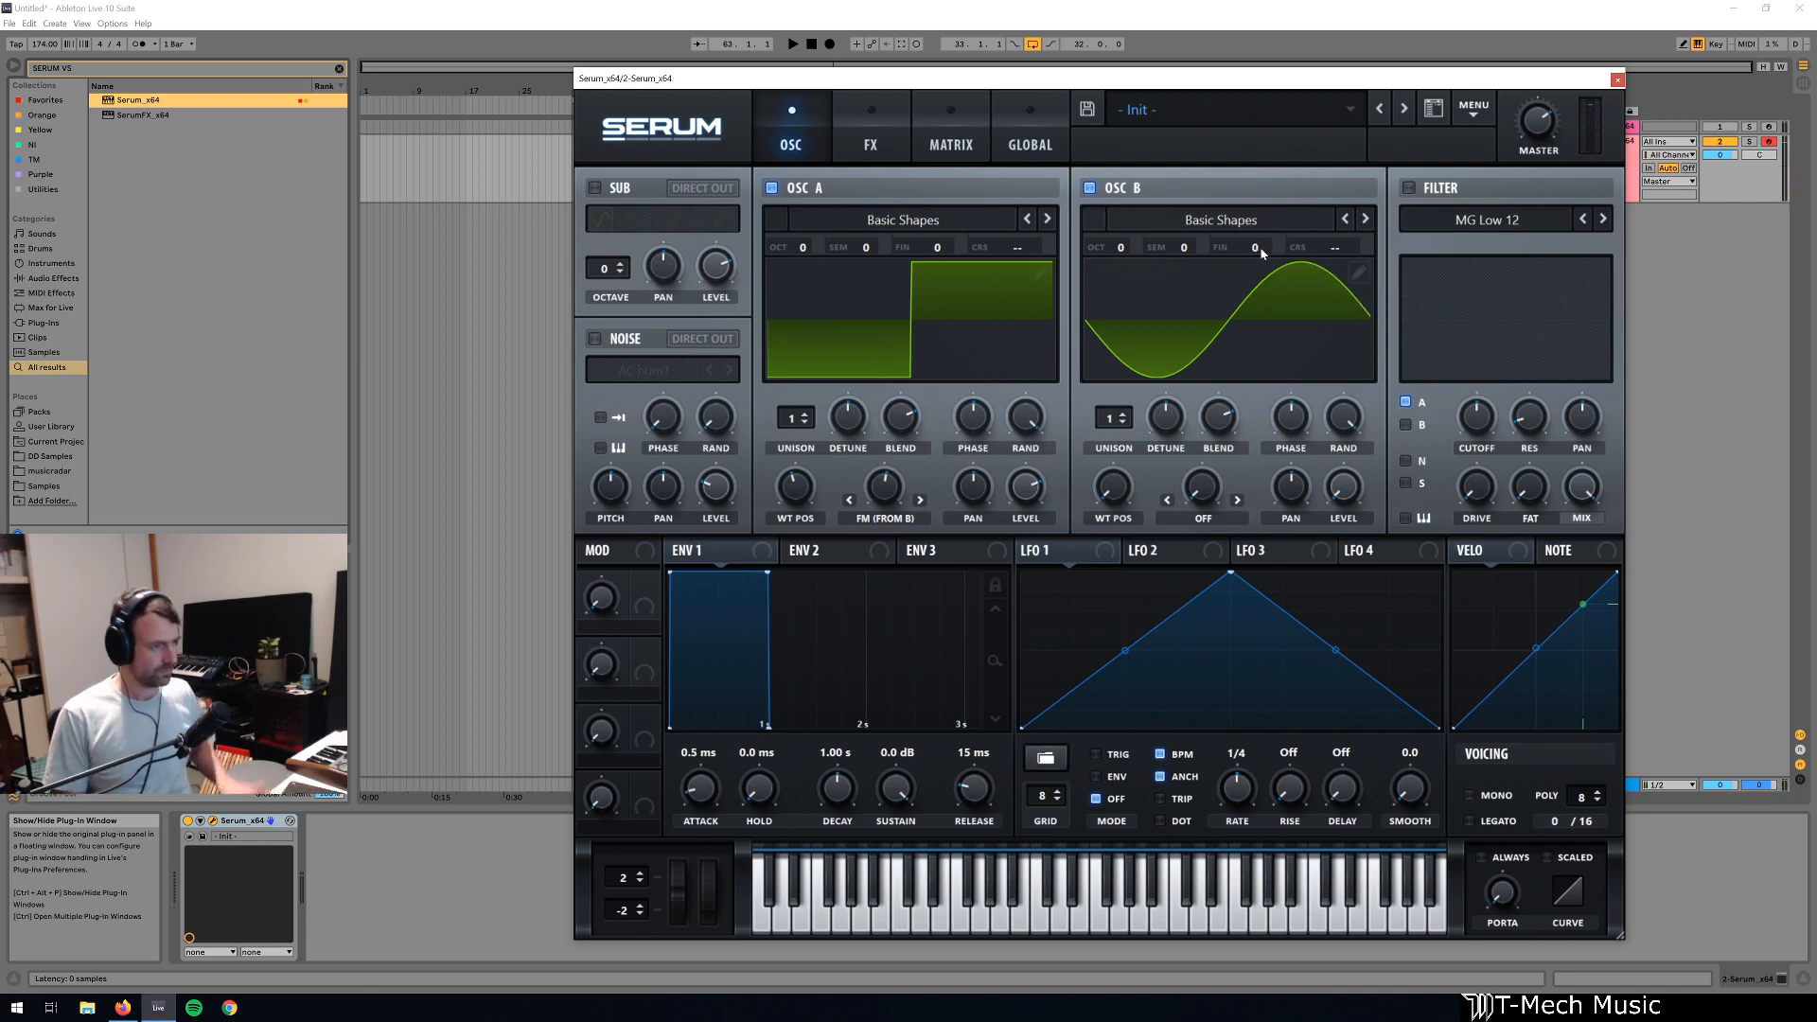
- Enable the filter with the Dist.Comb 2 LP type and open its cutoff fully
left_click(1410, 188)
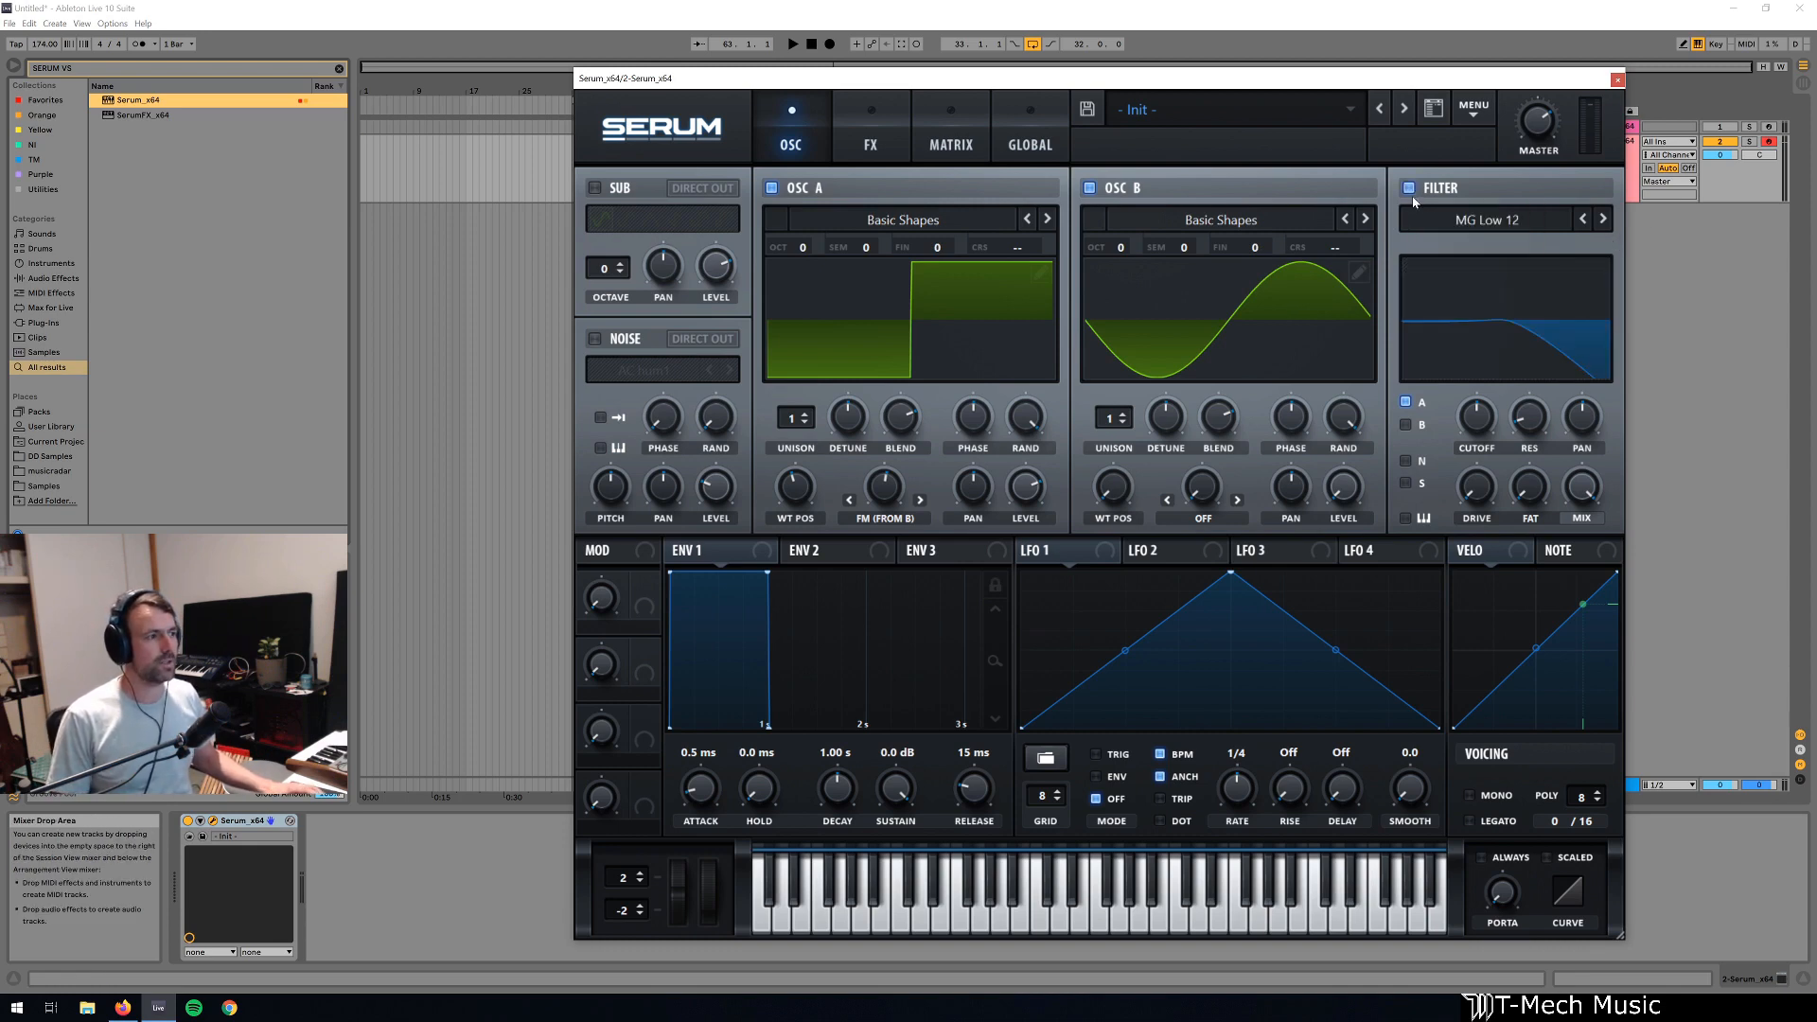
left_click(1474, 222)
mouse_move(1458, 286)
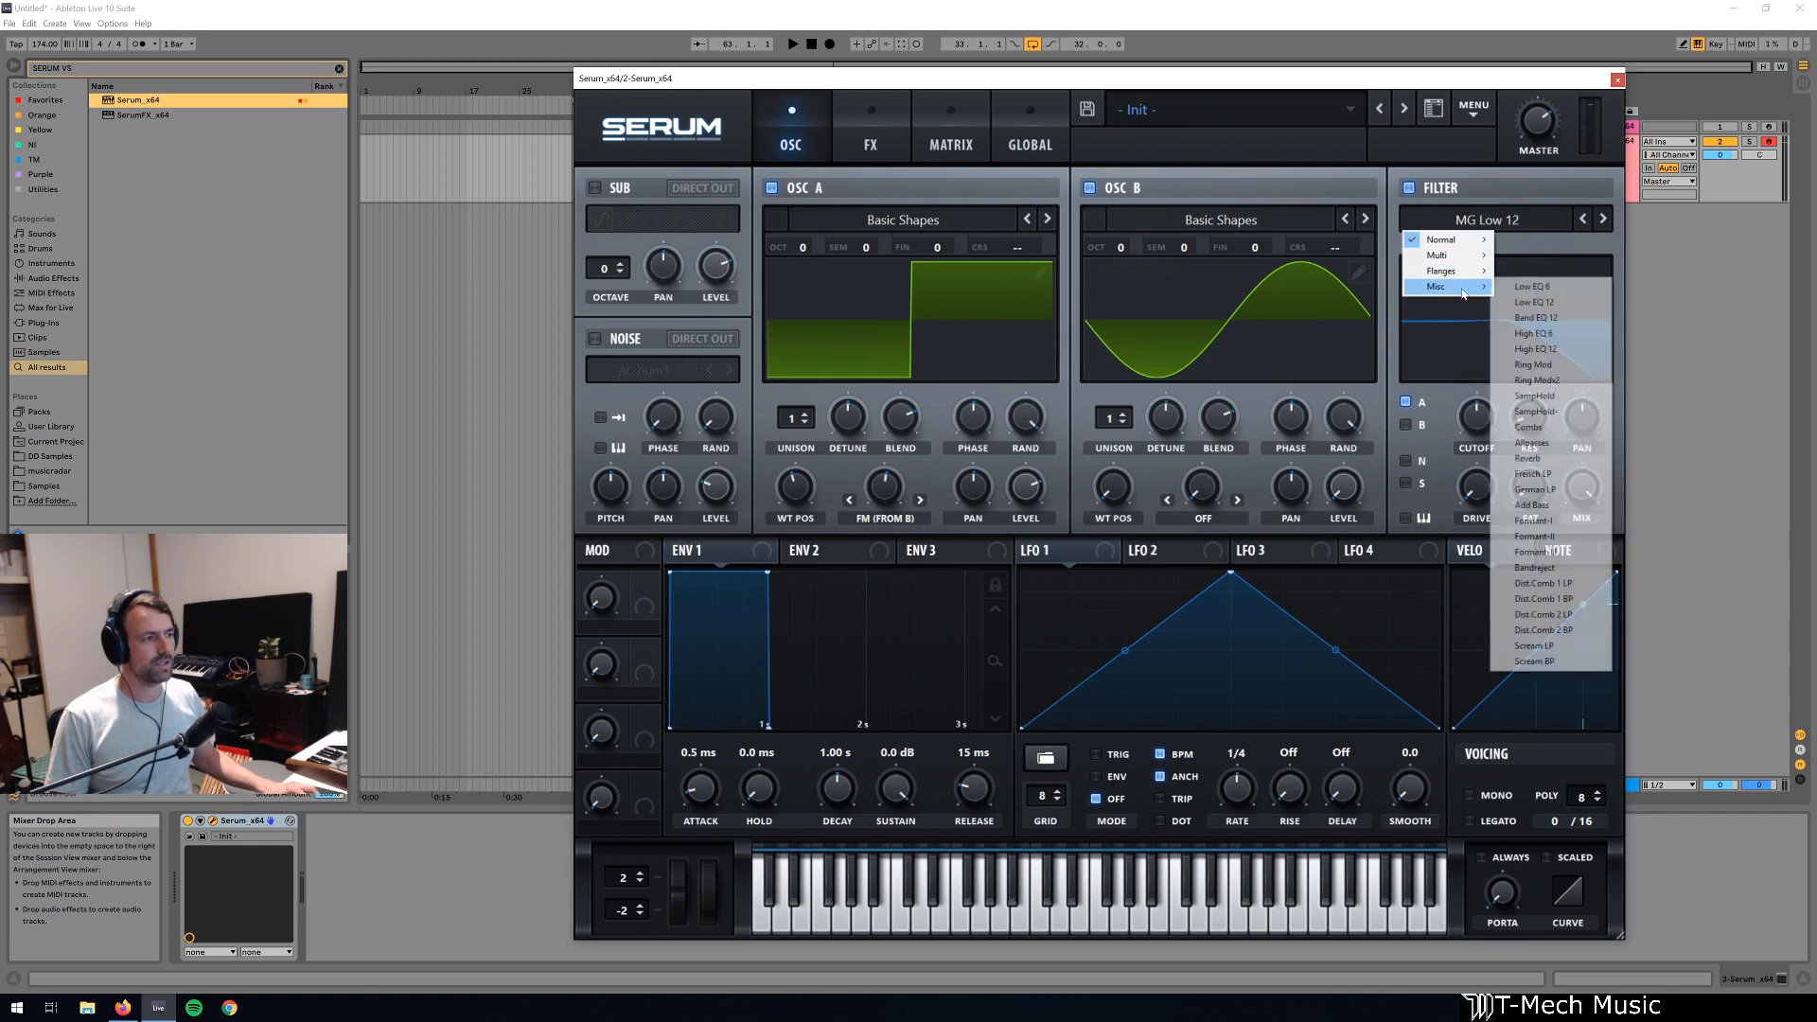
left_click(1579, 616)
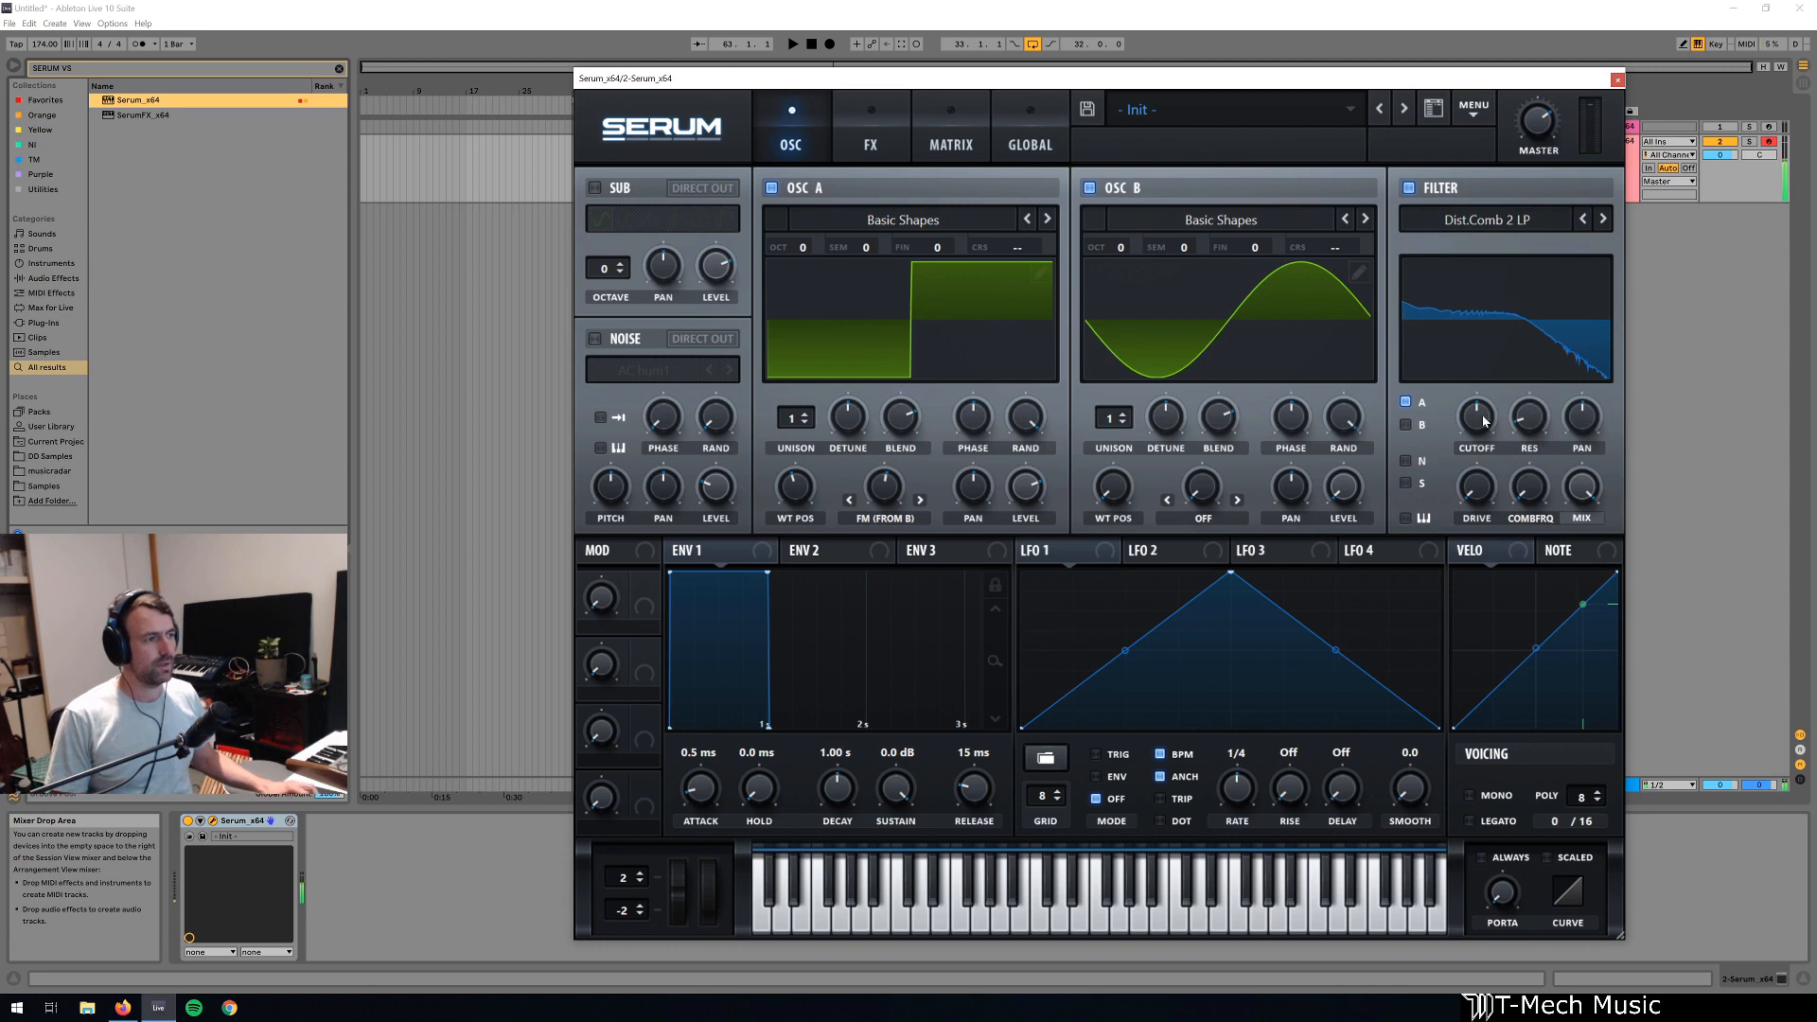
left_click_drag(1484, 423, 1478, 335)
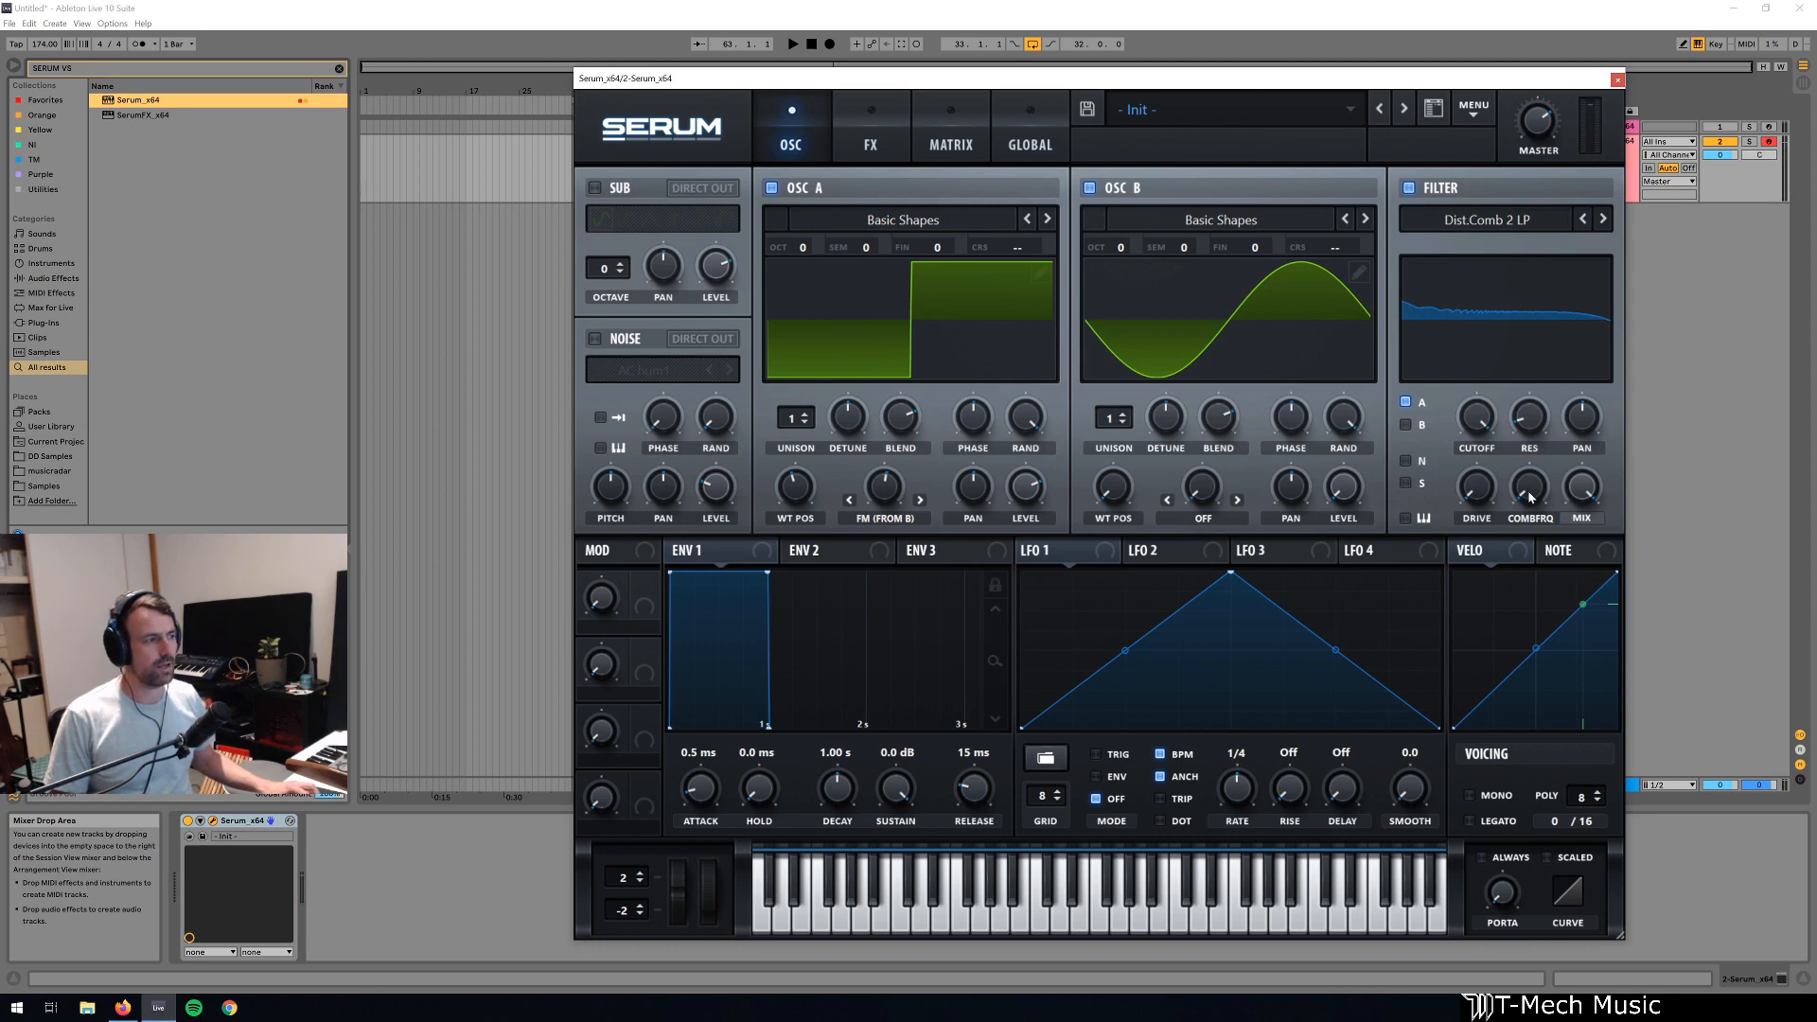
- Shape the comb filter with a low comb frequency, about half drive and slightly raised resonance
left_click_drag(1531, 496, 1530, 321)
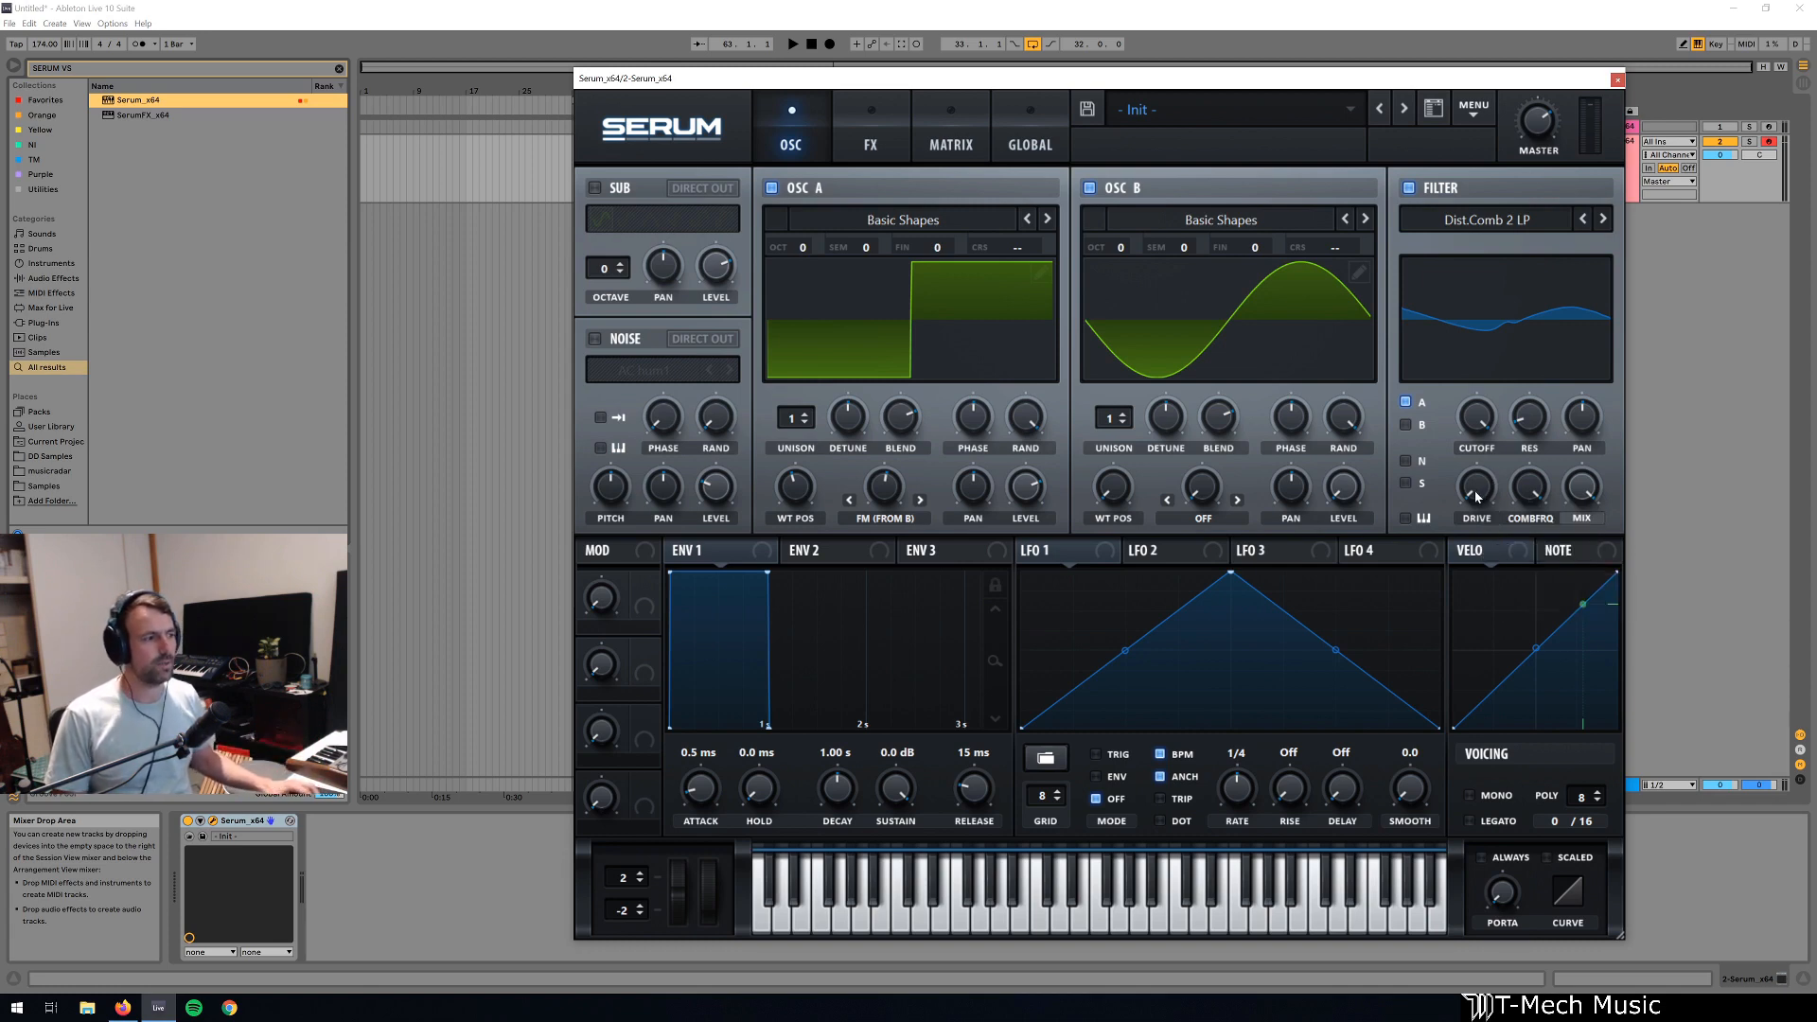
left_click_drag(1477, 498, 1476, 407)
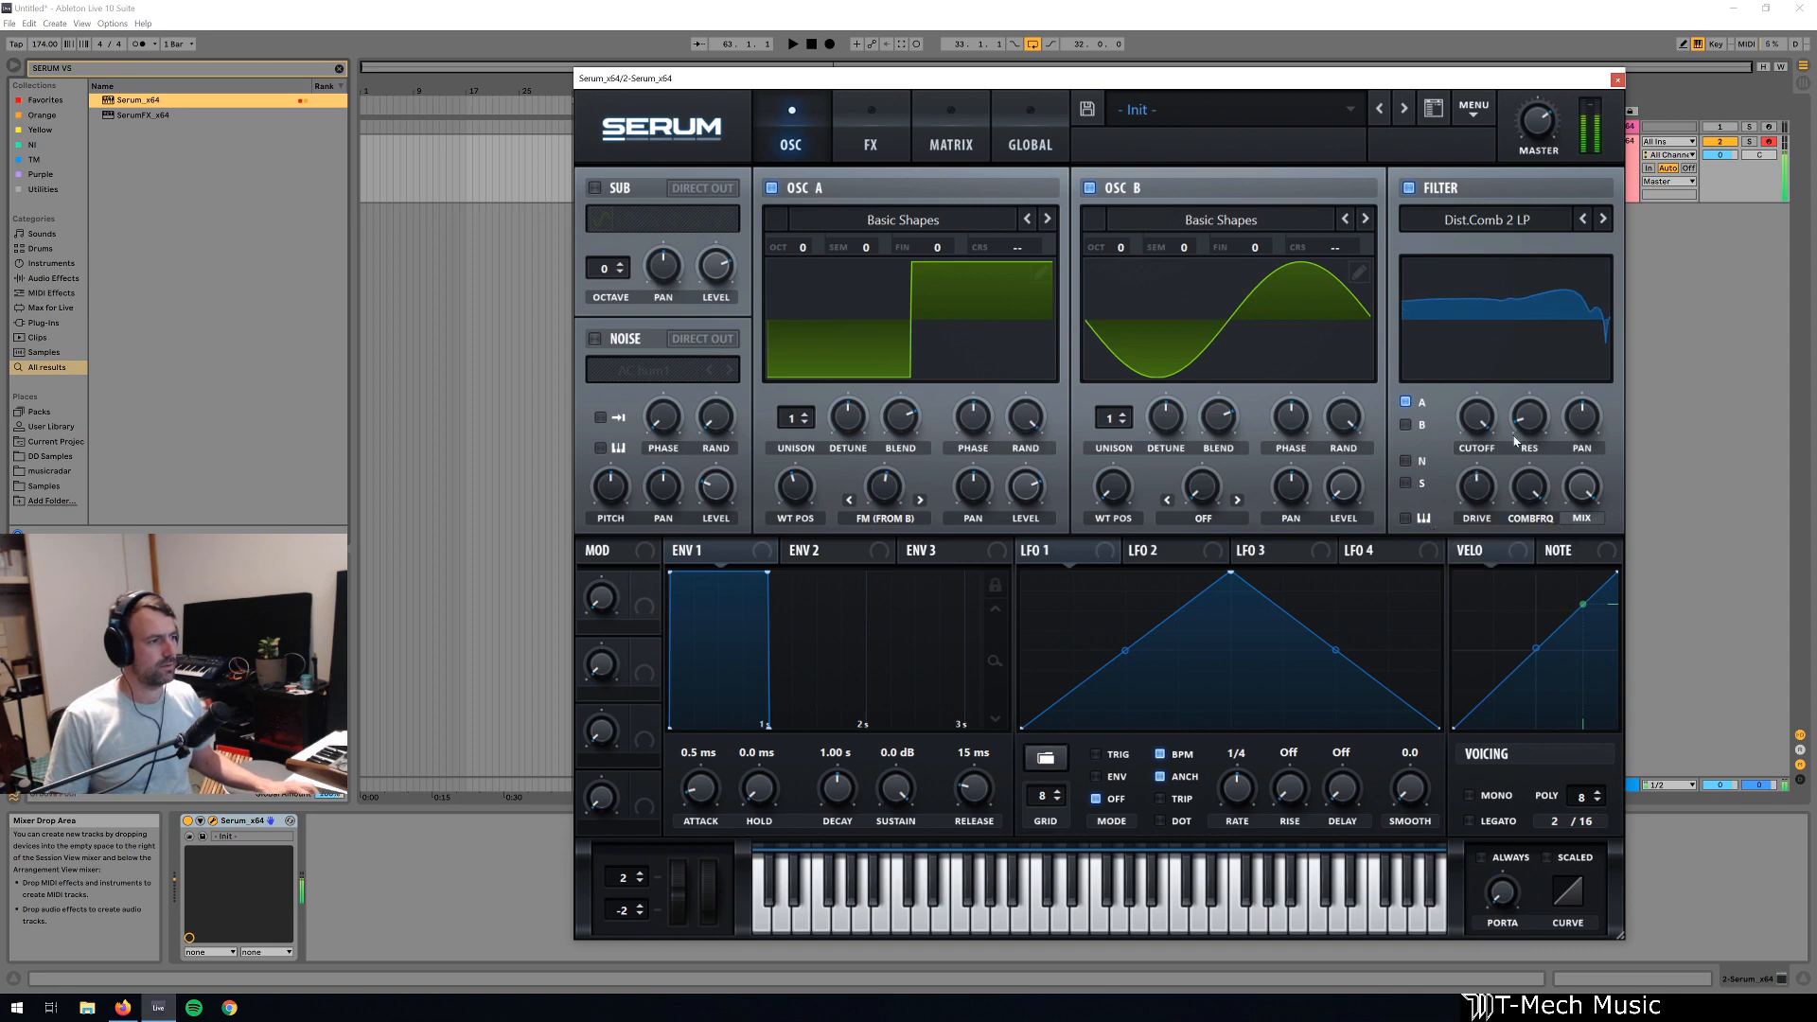
left_click_drag(1533, 487, 1484, 423)
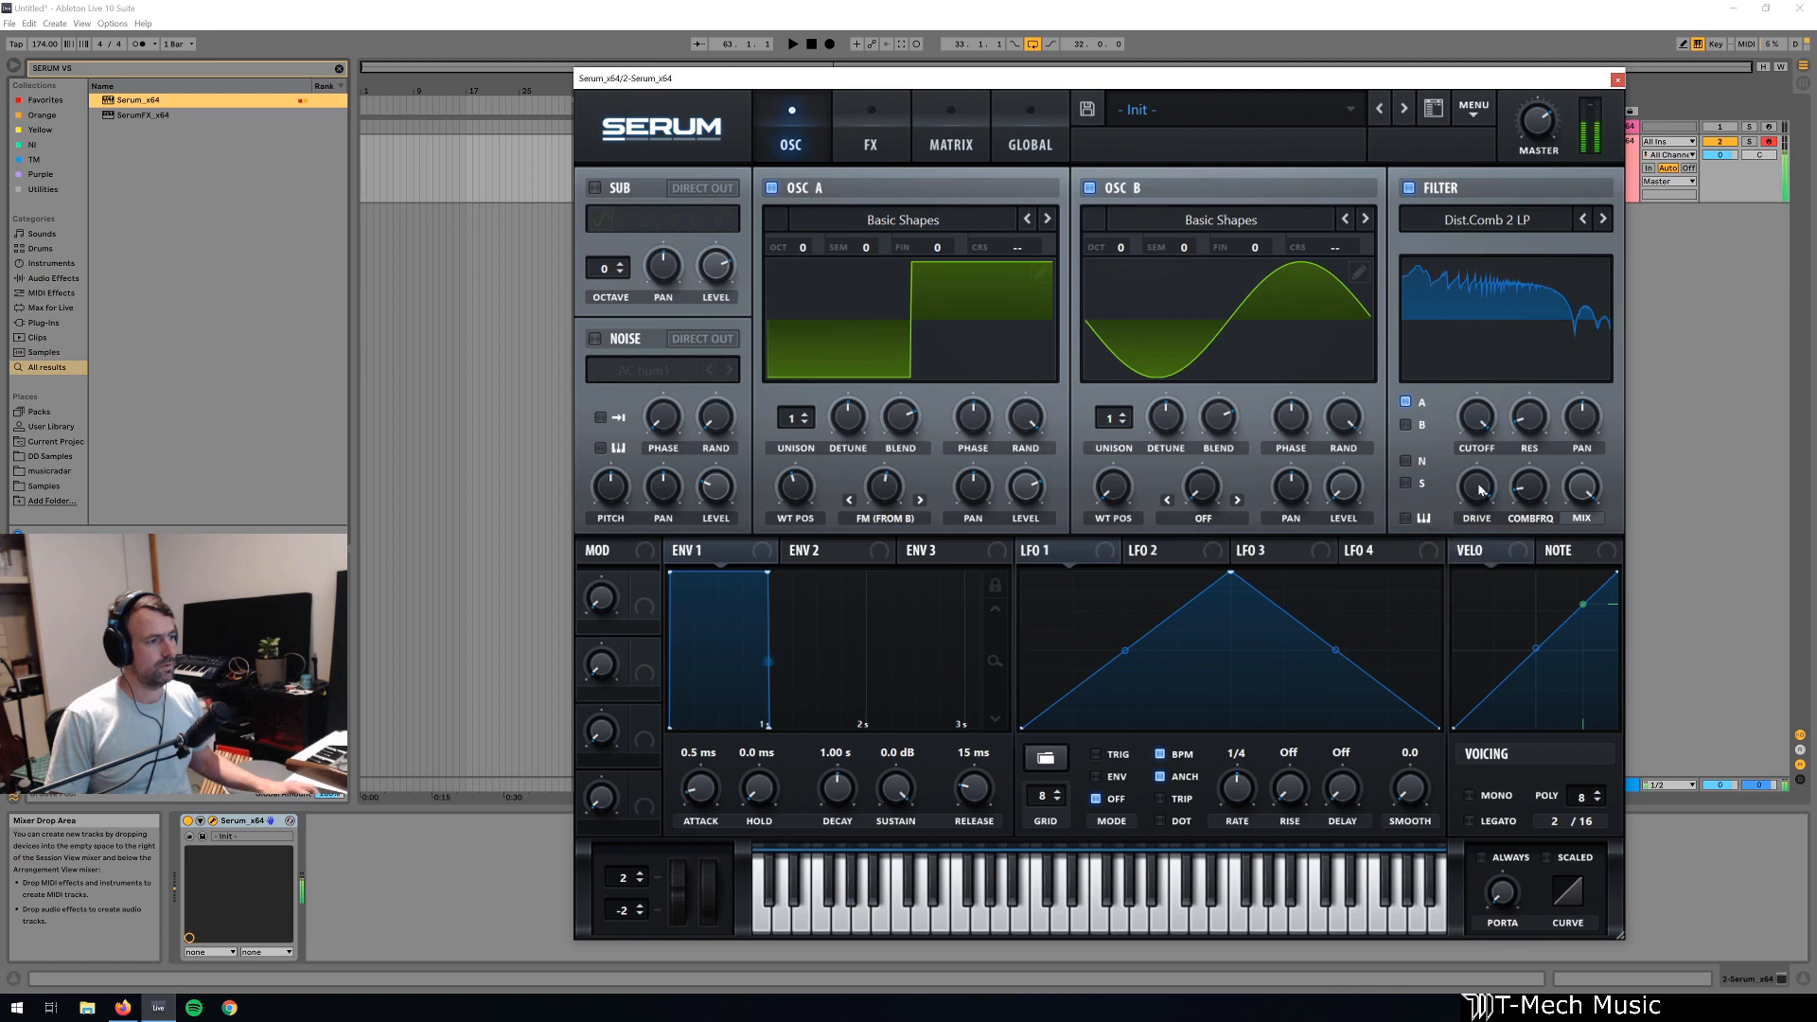
mouse_move(1483, 492)
left_mouse_down()
mouse_move(1483, 531)
mouse_move(1486, 467)
left_mouse_up()
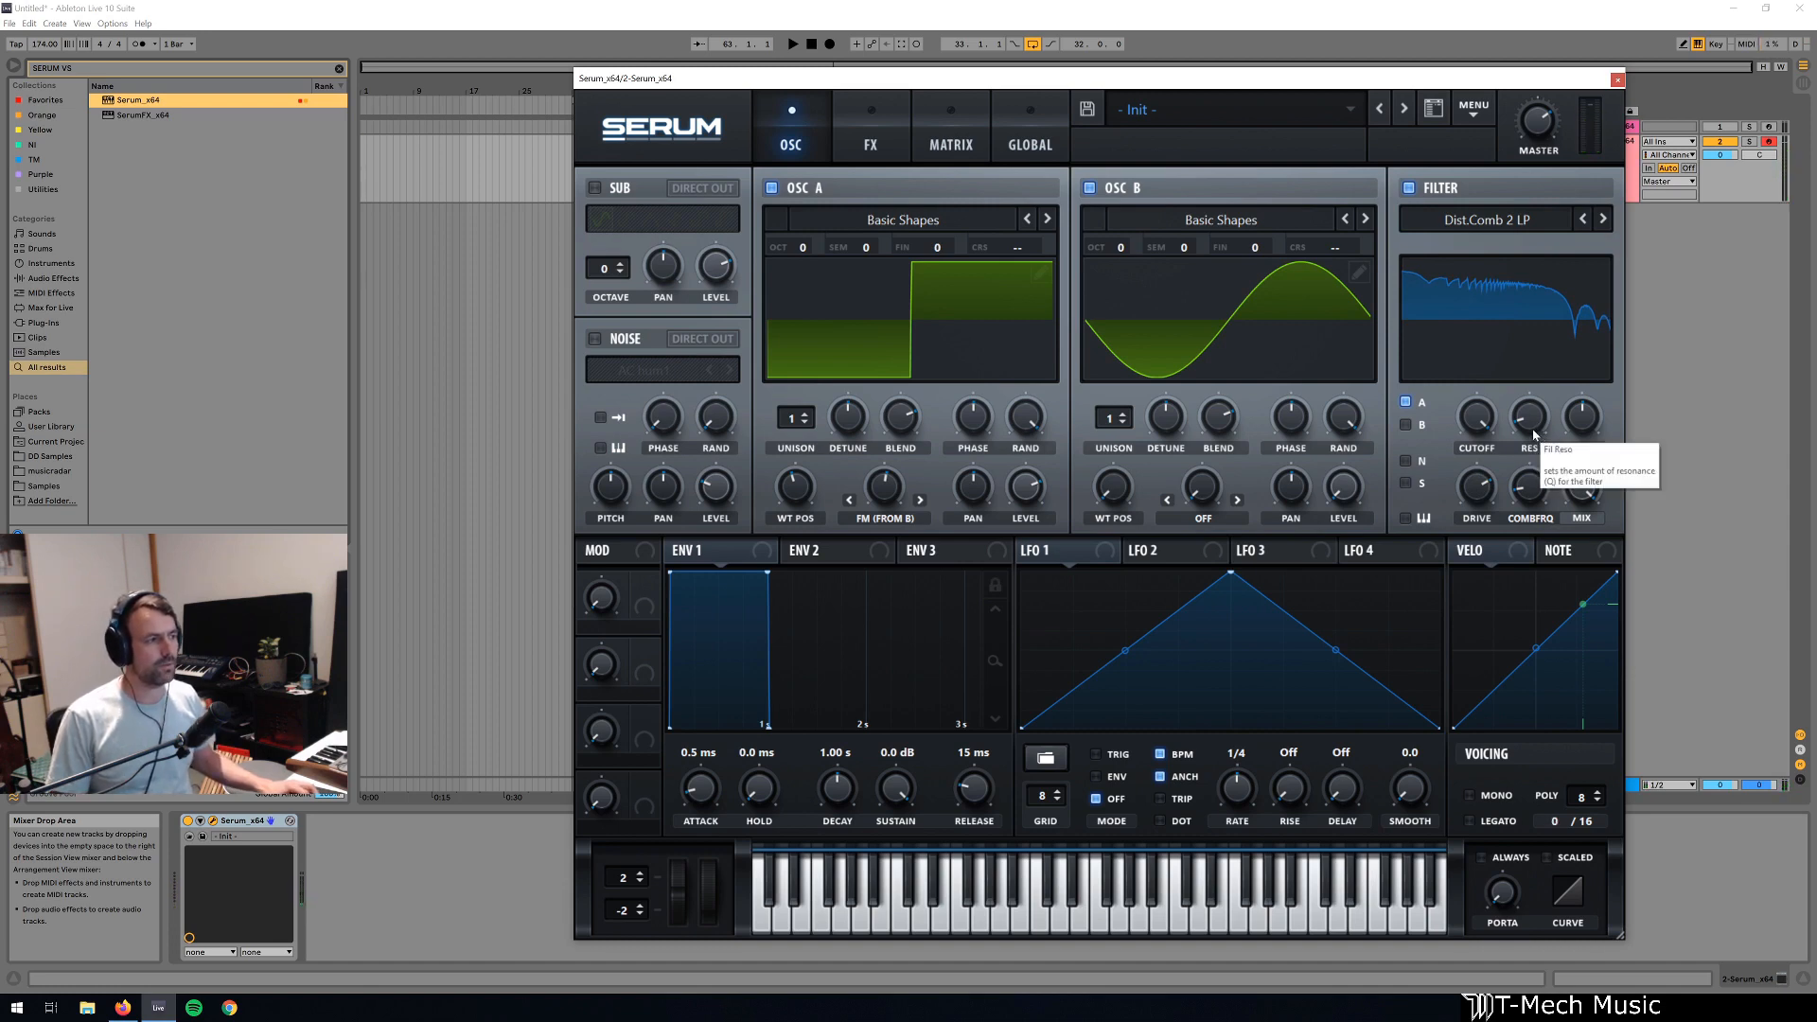
left_click_drag(1540, 434, 1537, 396)
left_click_drag(1485, 496, 1490, 529)
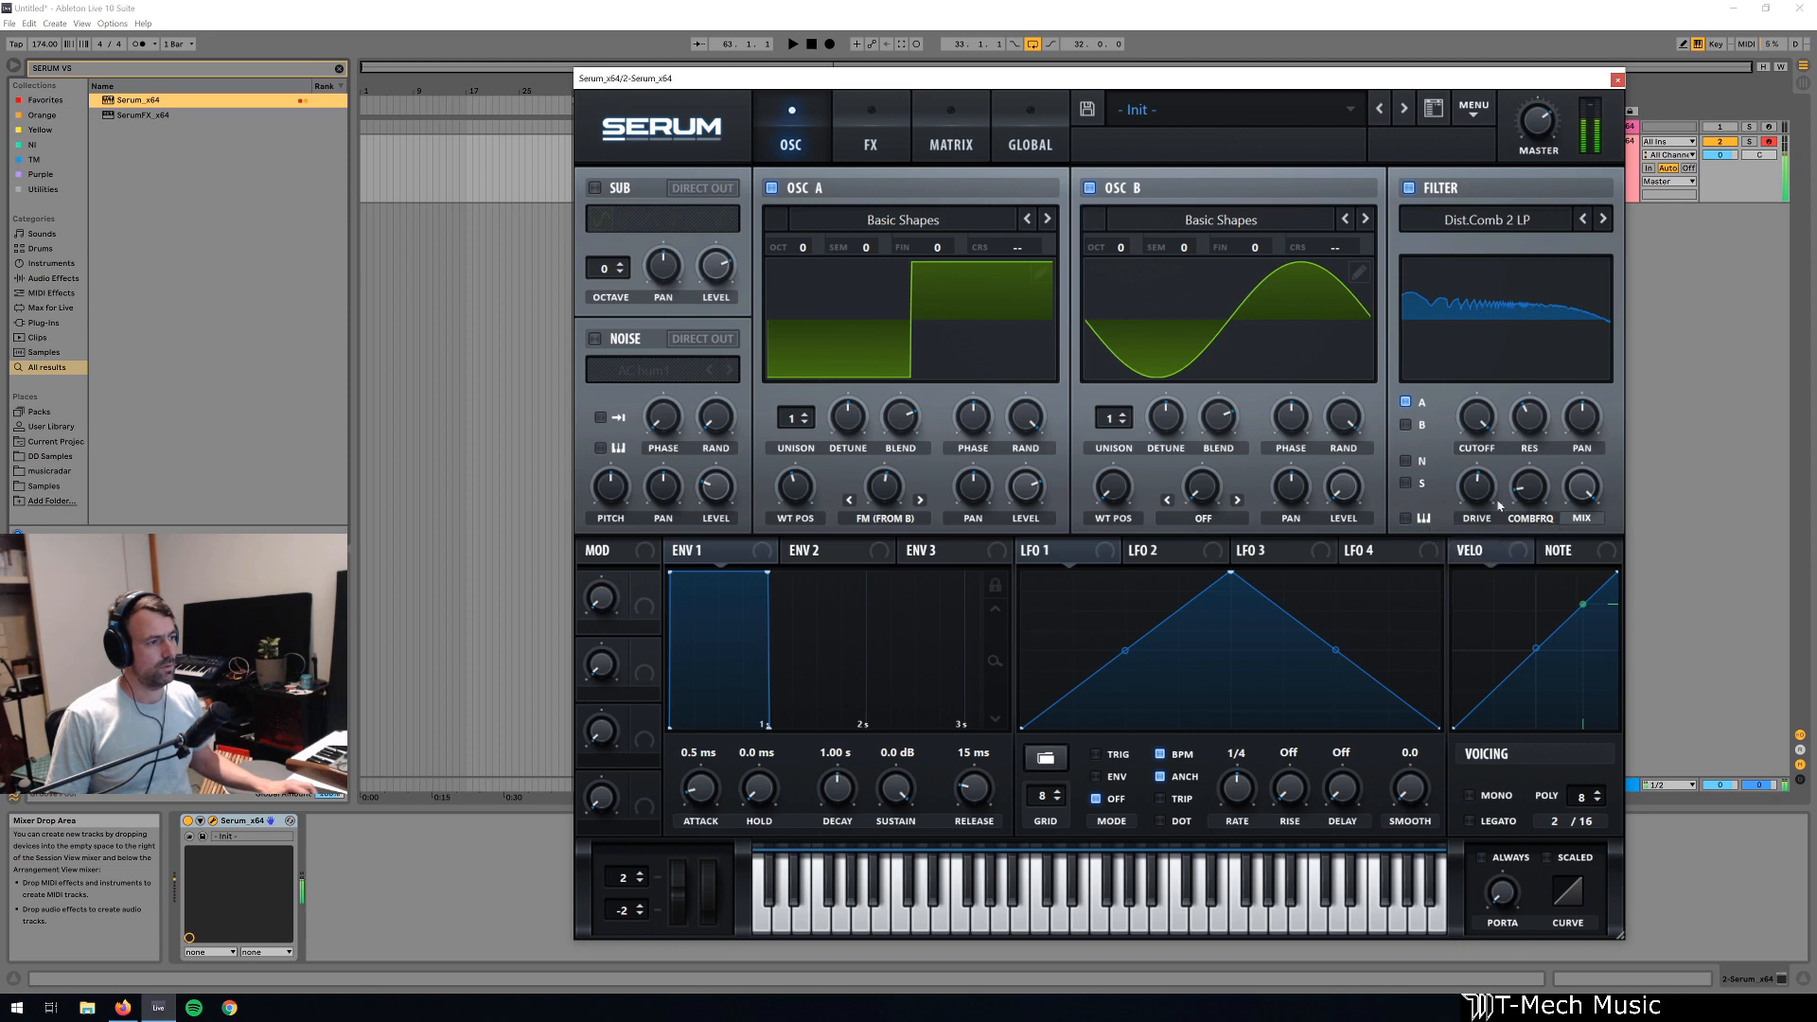
- Add a distortion effect of type Diode 1 and increase its drive
left_click(865, 158)
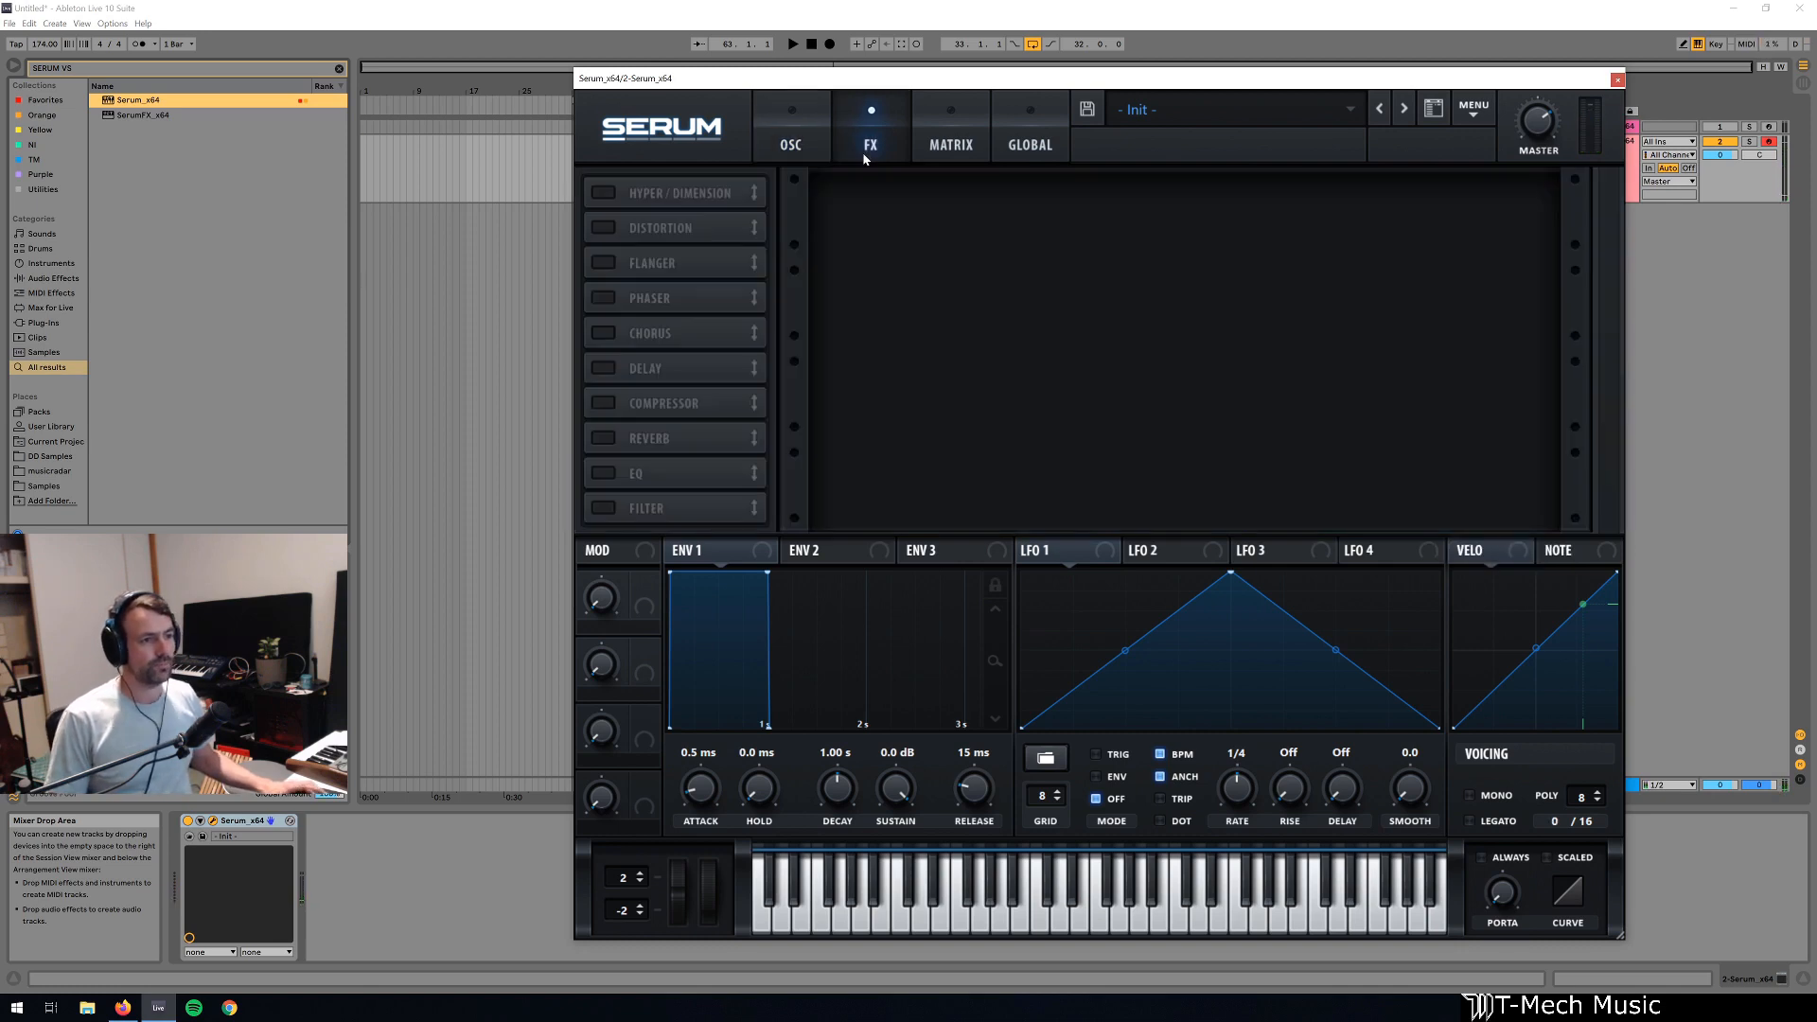
left_click(604, 228)
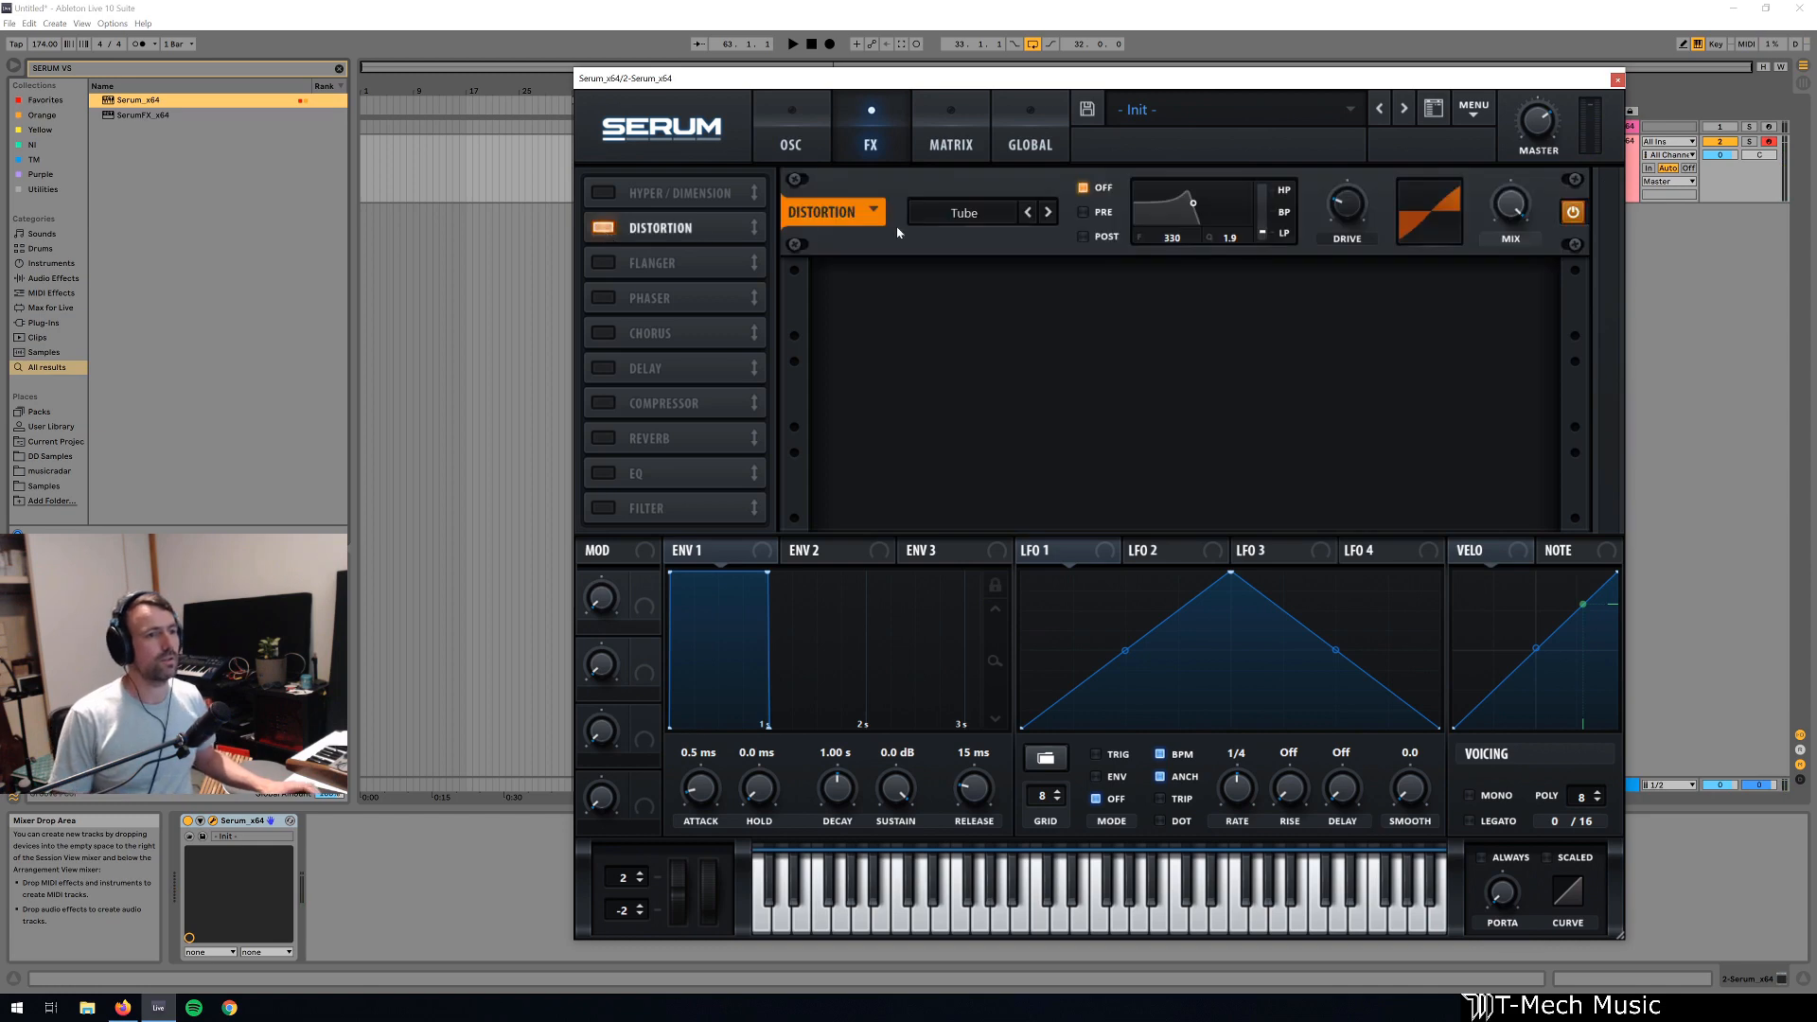
left_click(965, 220)
left_click(975, 276)
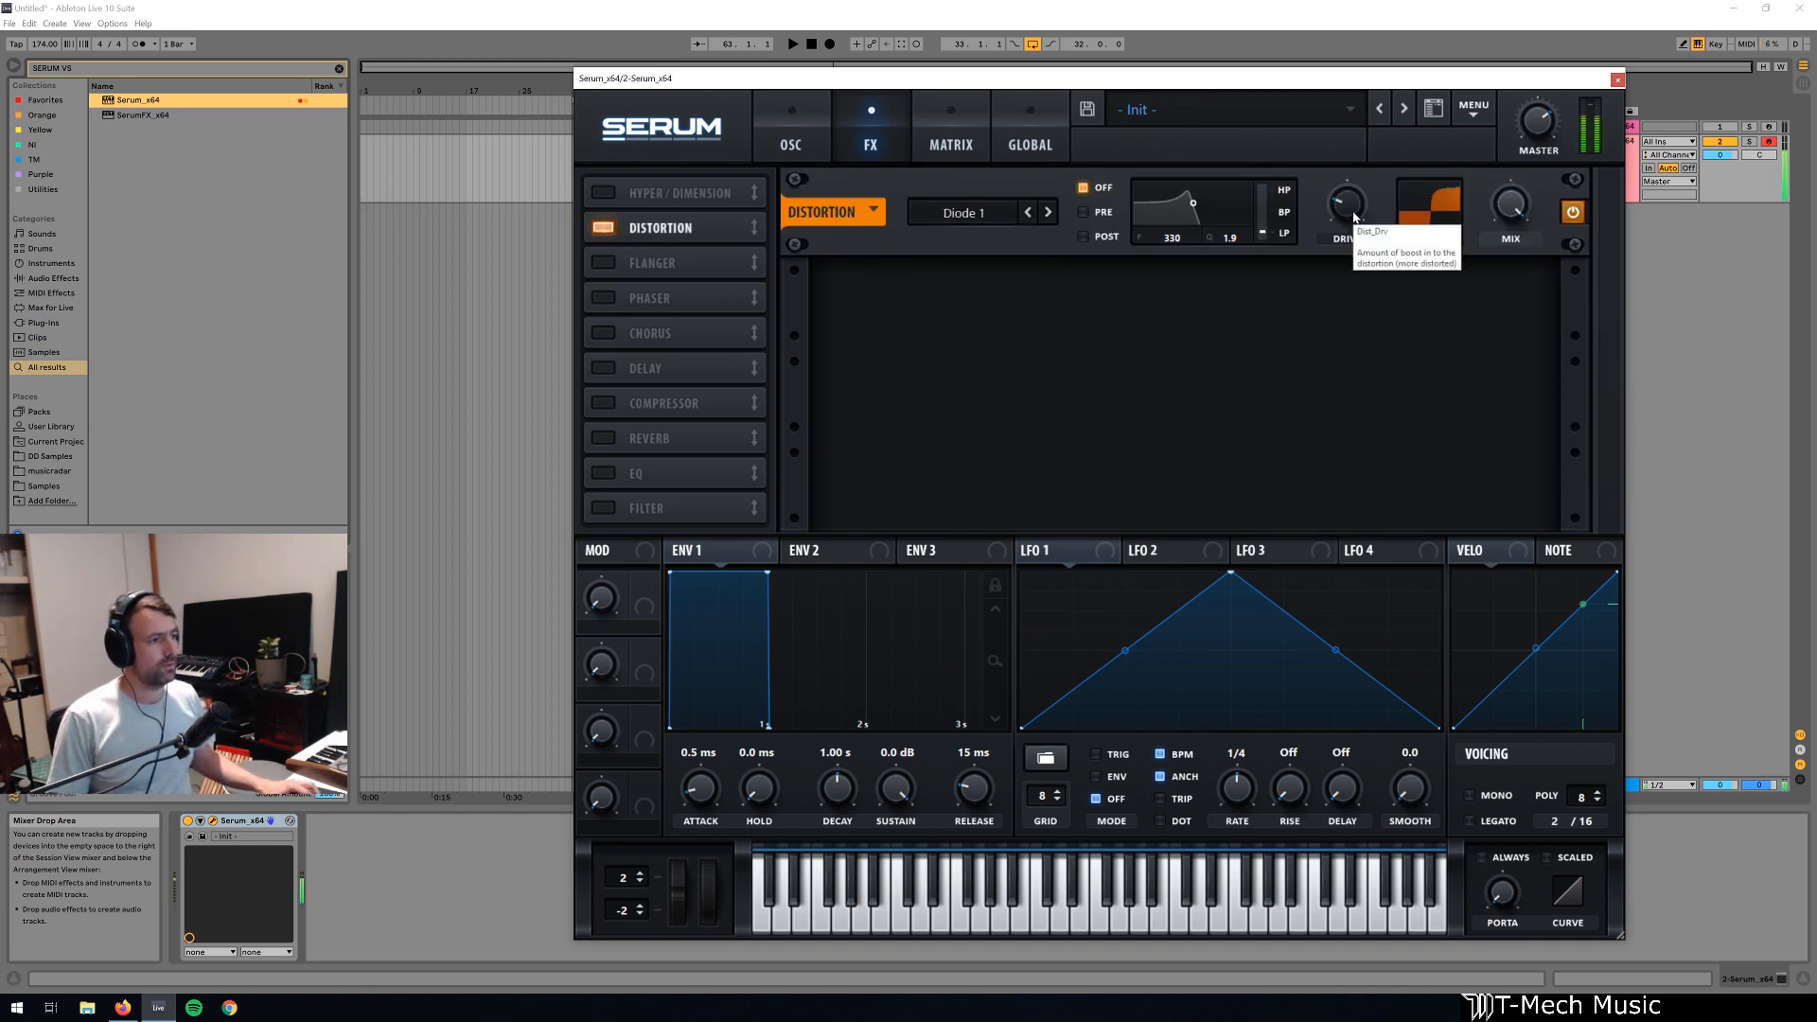
left_click_drag(1354, 217, 1355, 187)
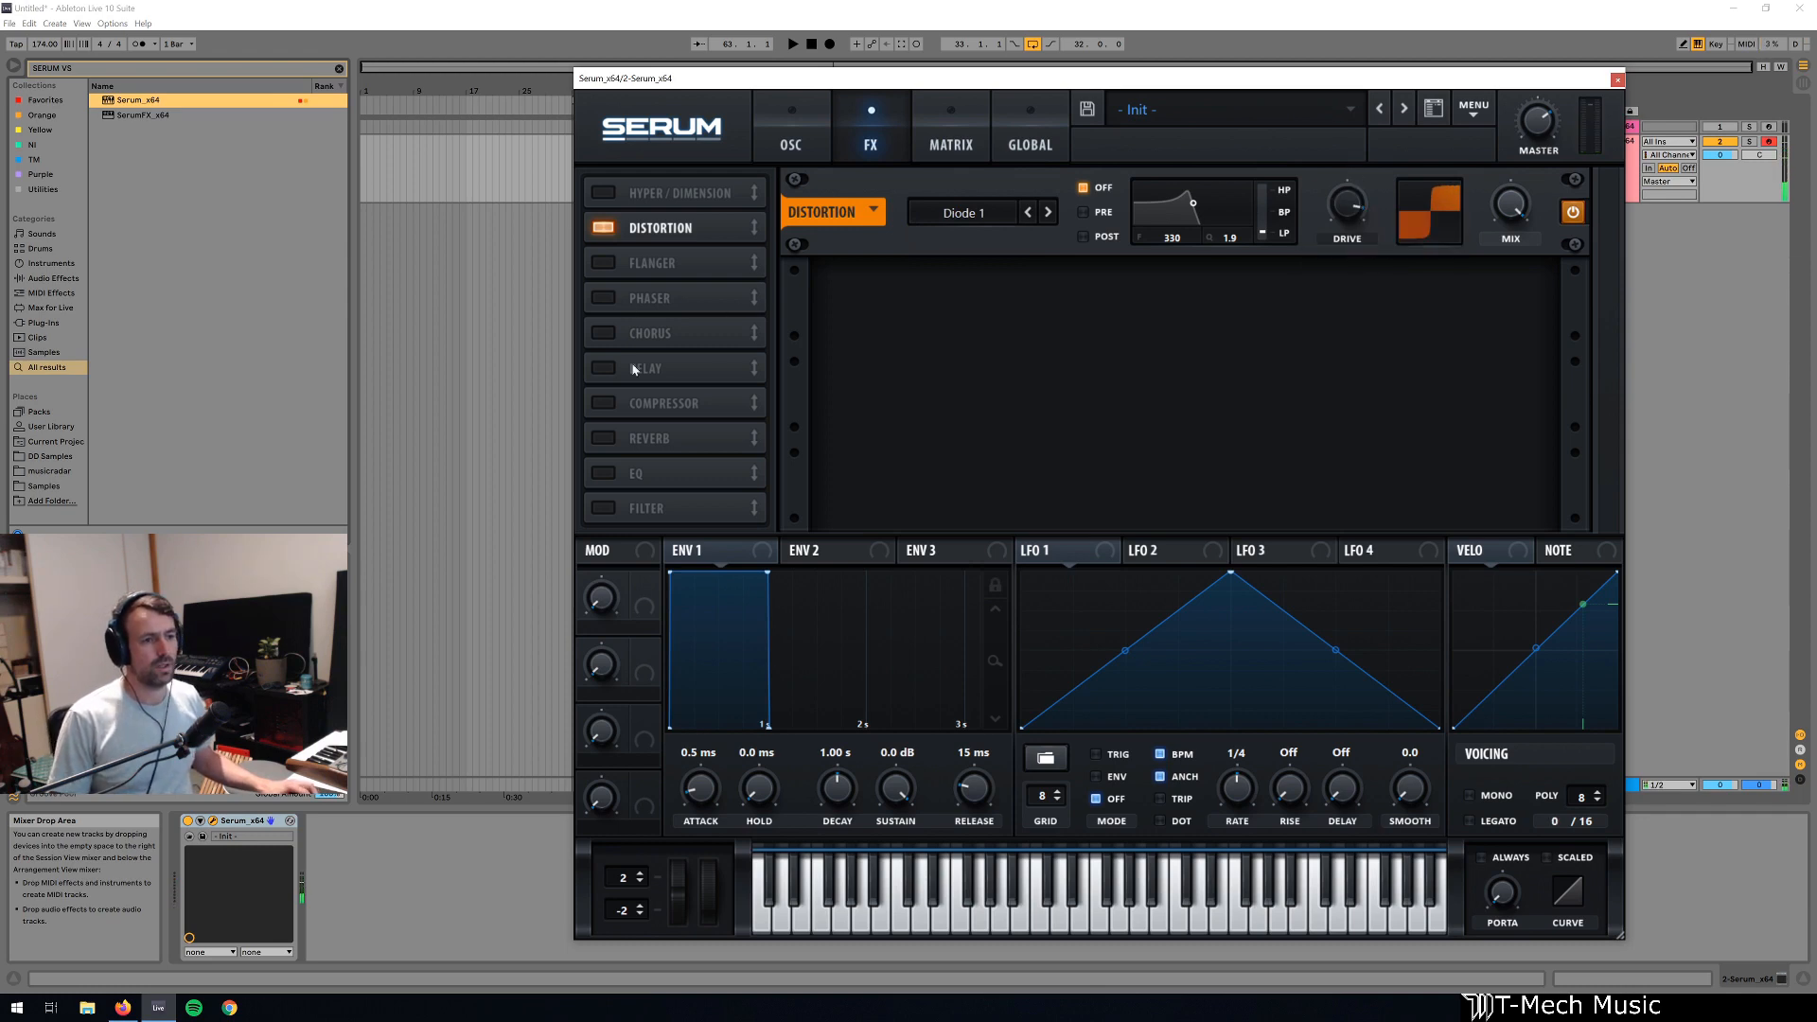
- Add a Plate reverb and an EQ with boosted gain on the high band
left_click(604, 439)
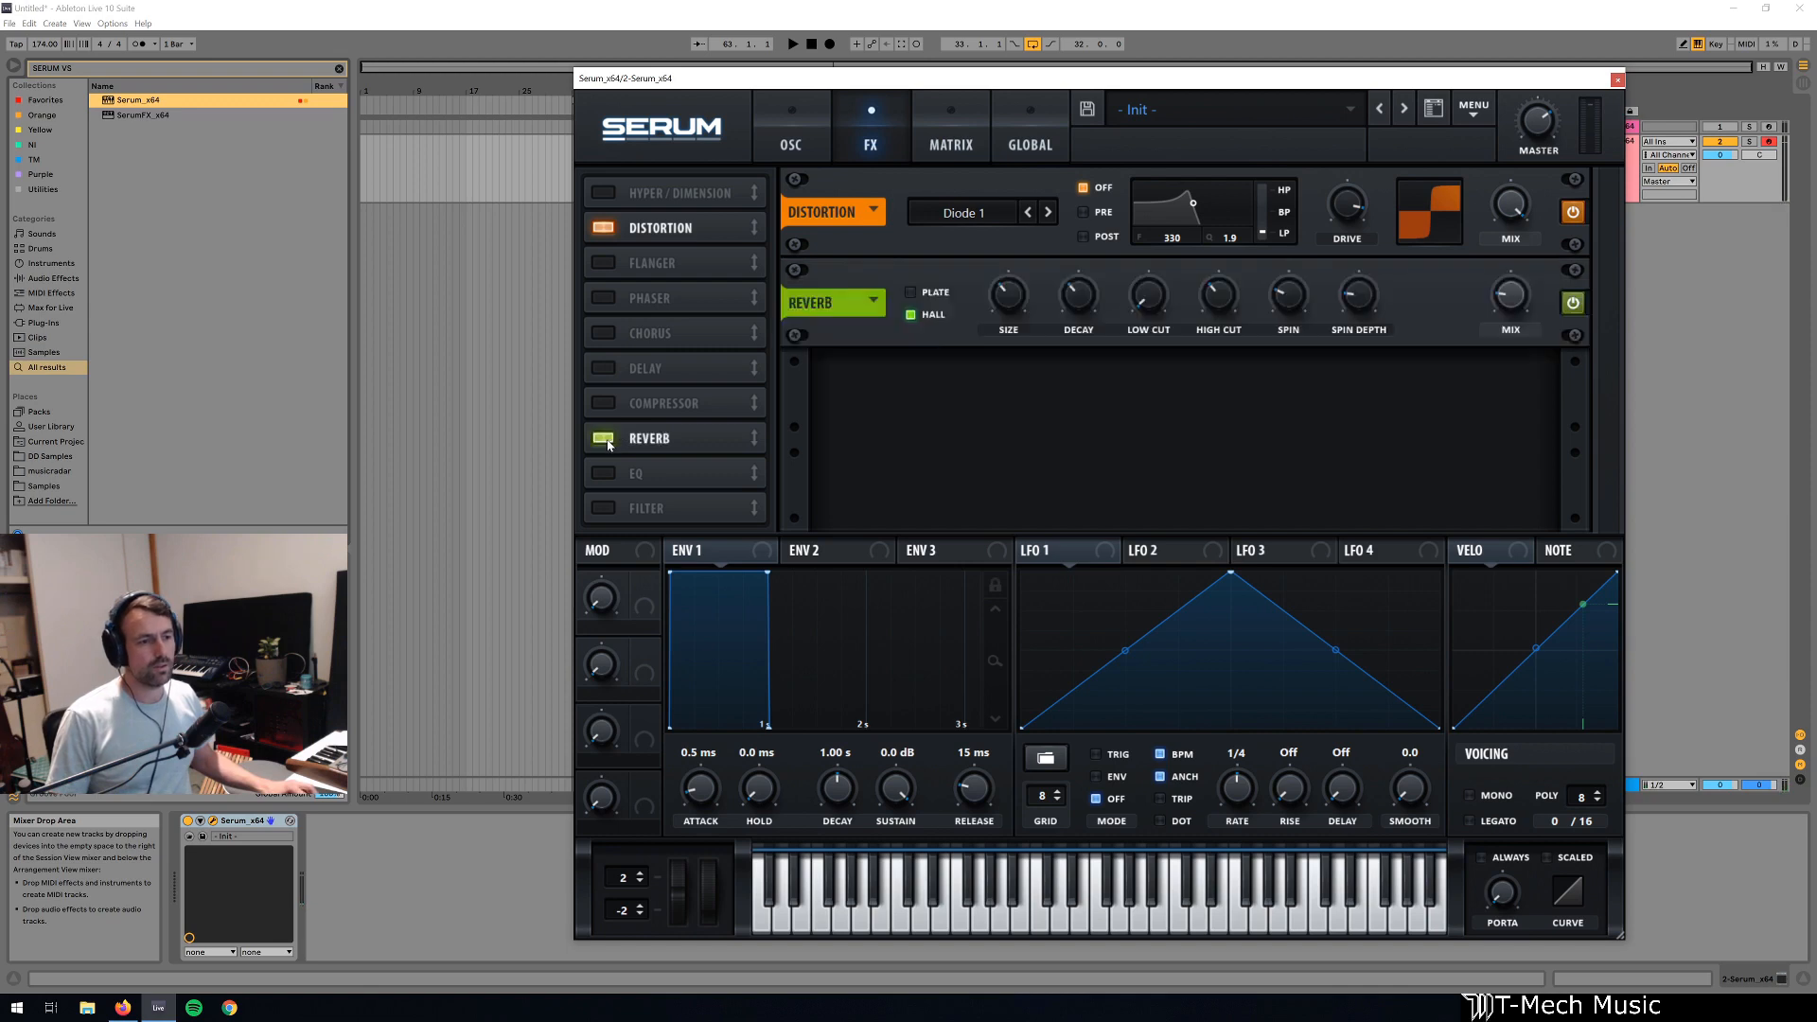
left_click(927, 295)
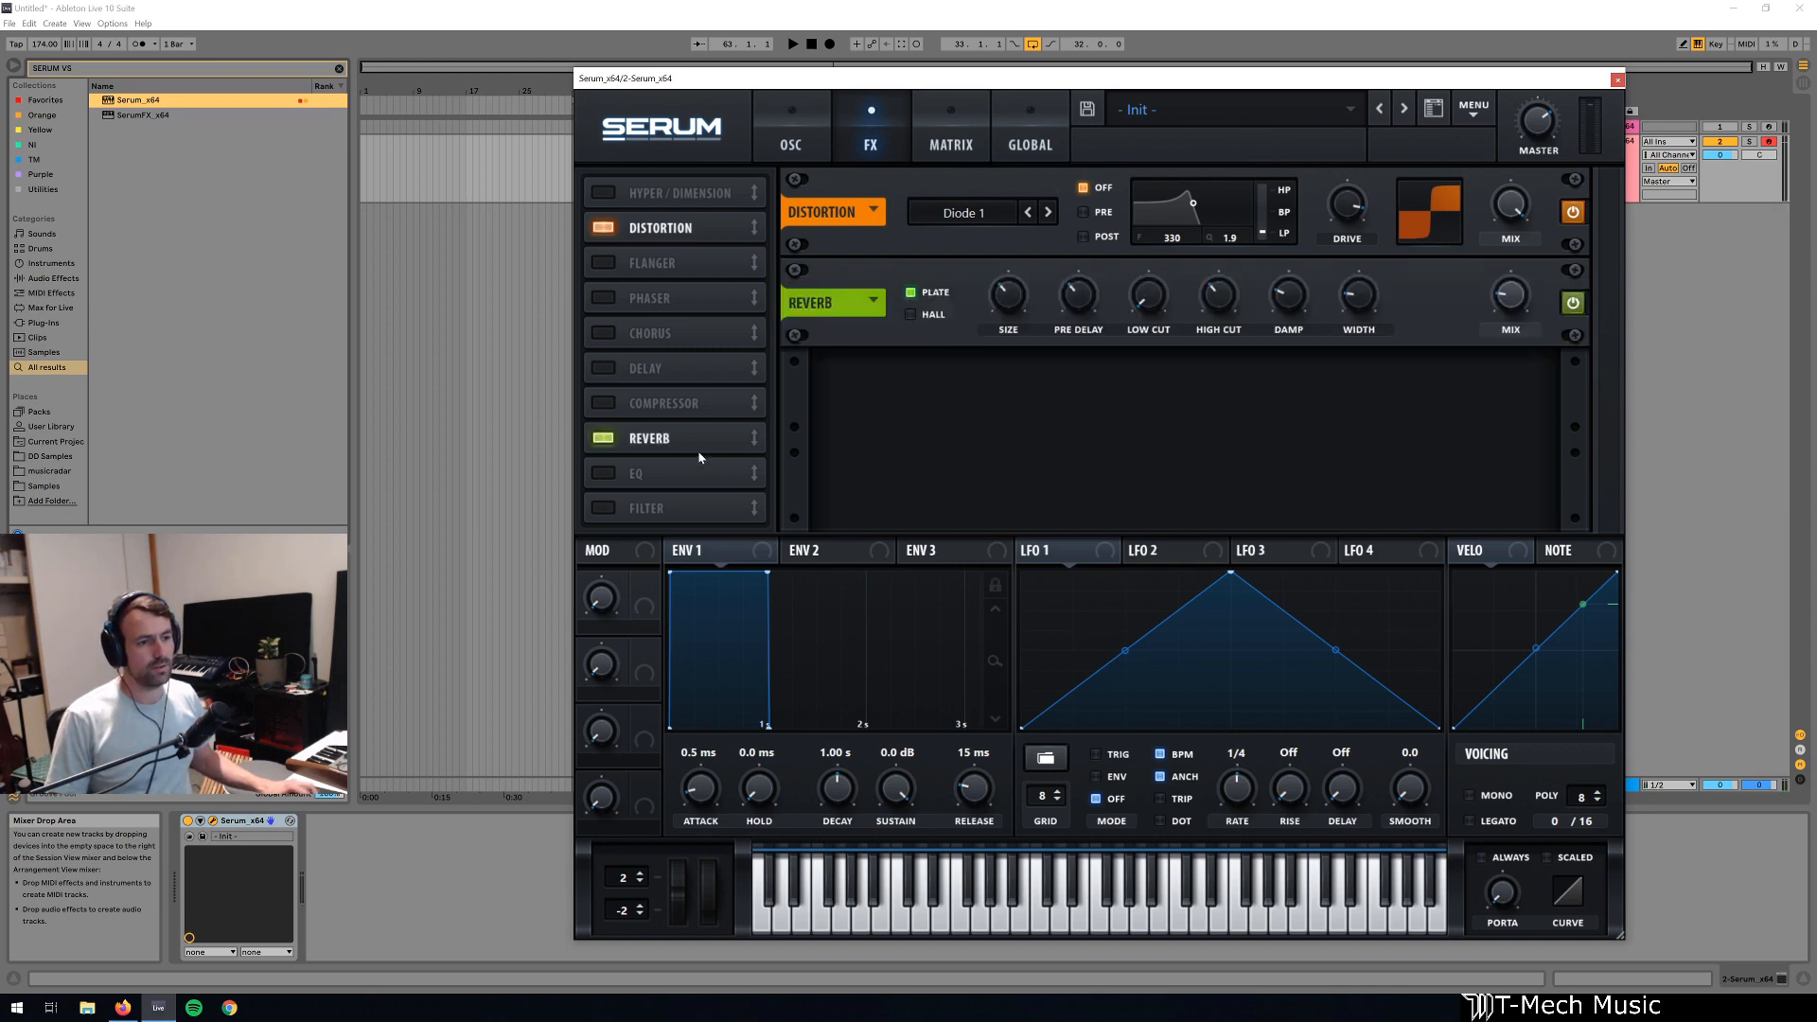
left_click(605, 475)
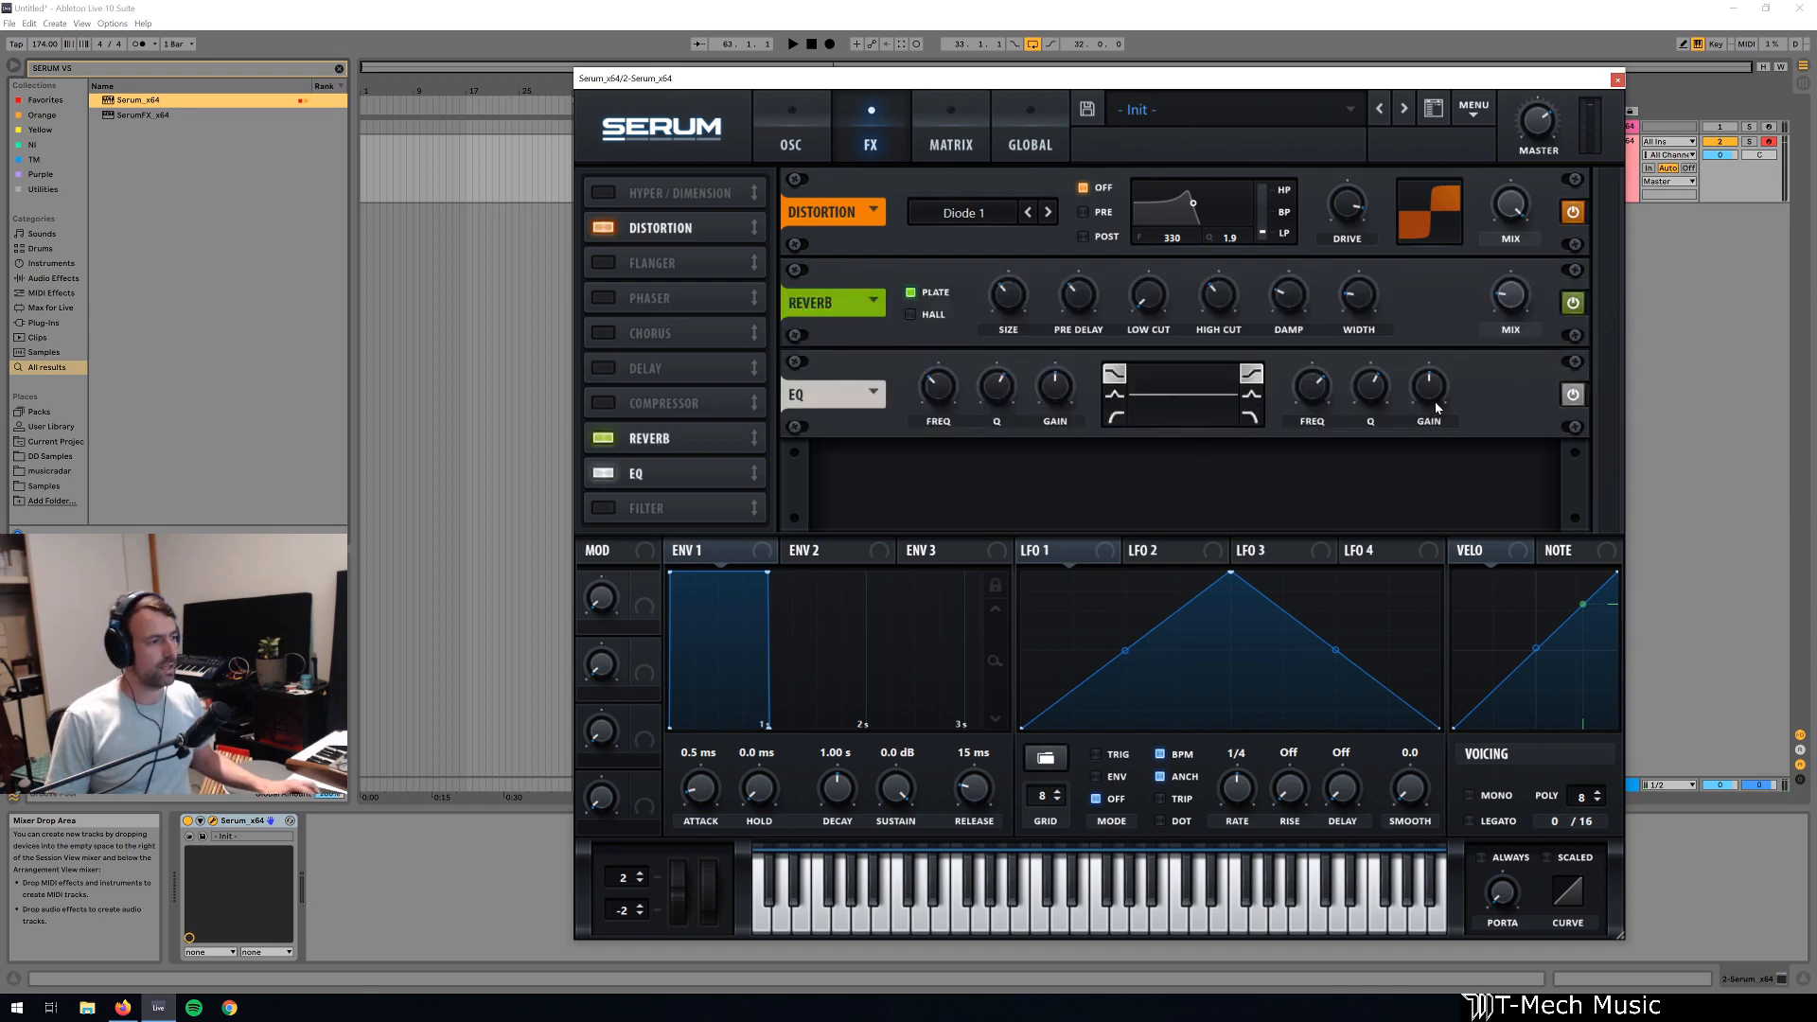
left_click_drag(1436, 409, 1436, 379)
- Add a compressor in multiband mode and adjust its gain
left_click(602, 404)
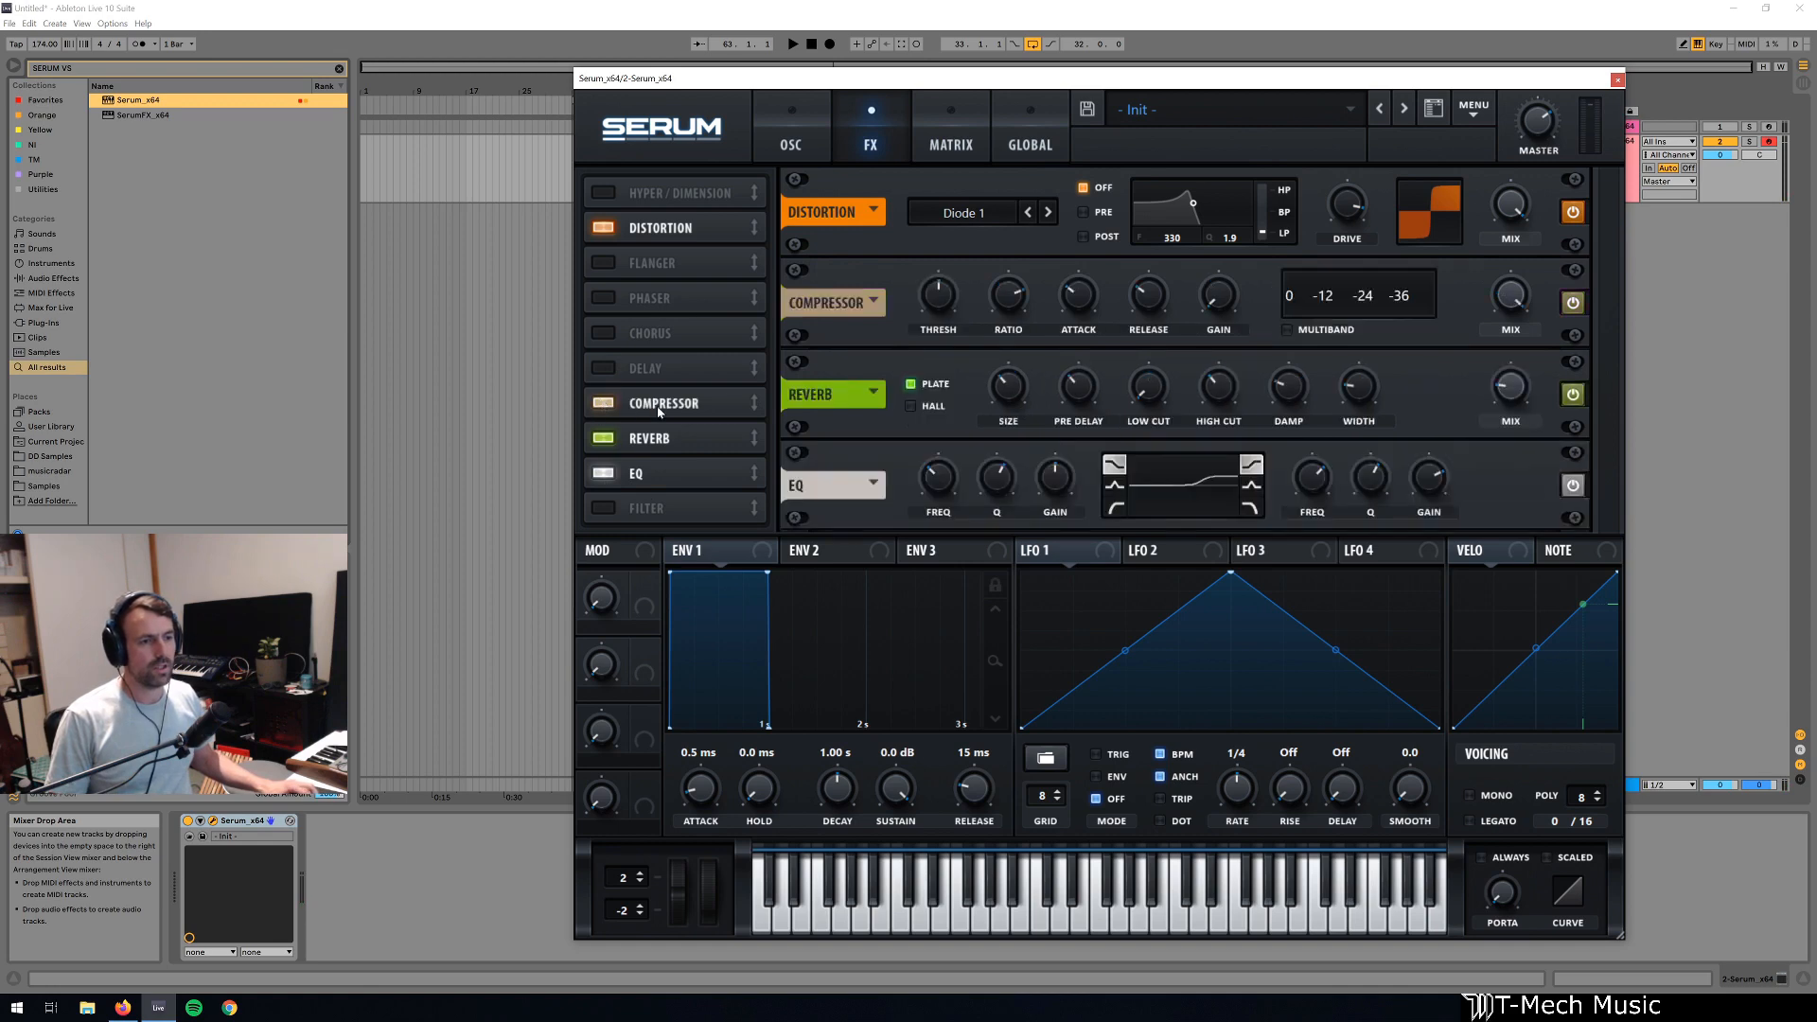
left_click(1286, 330)
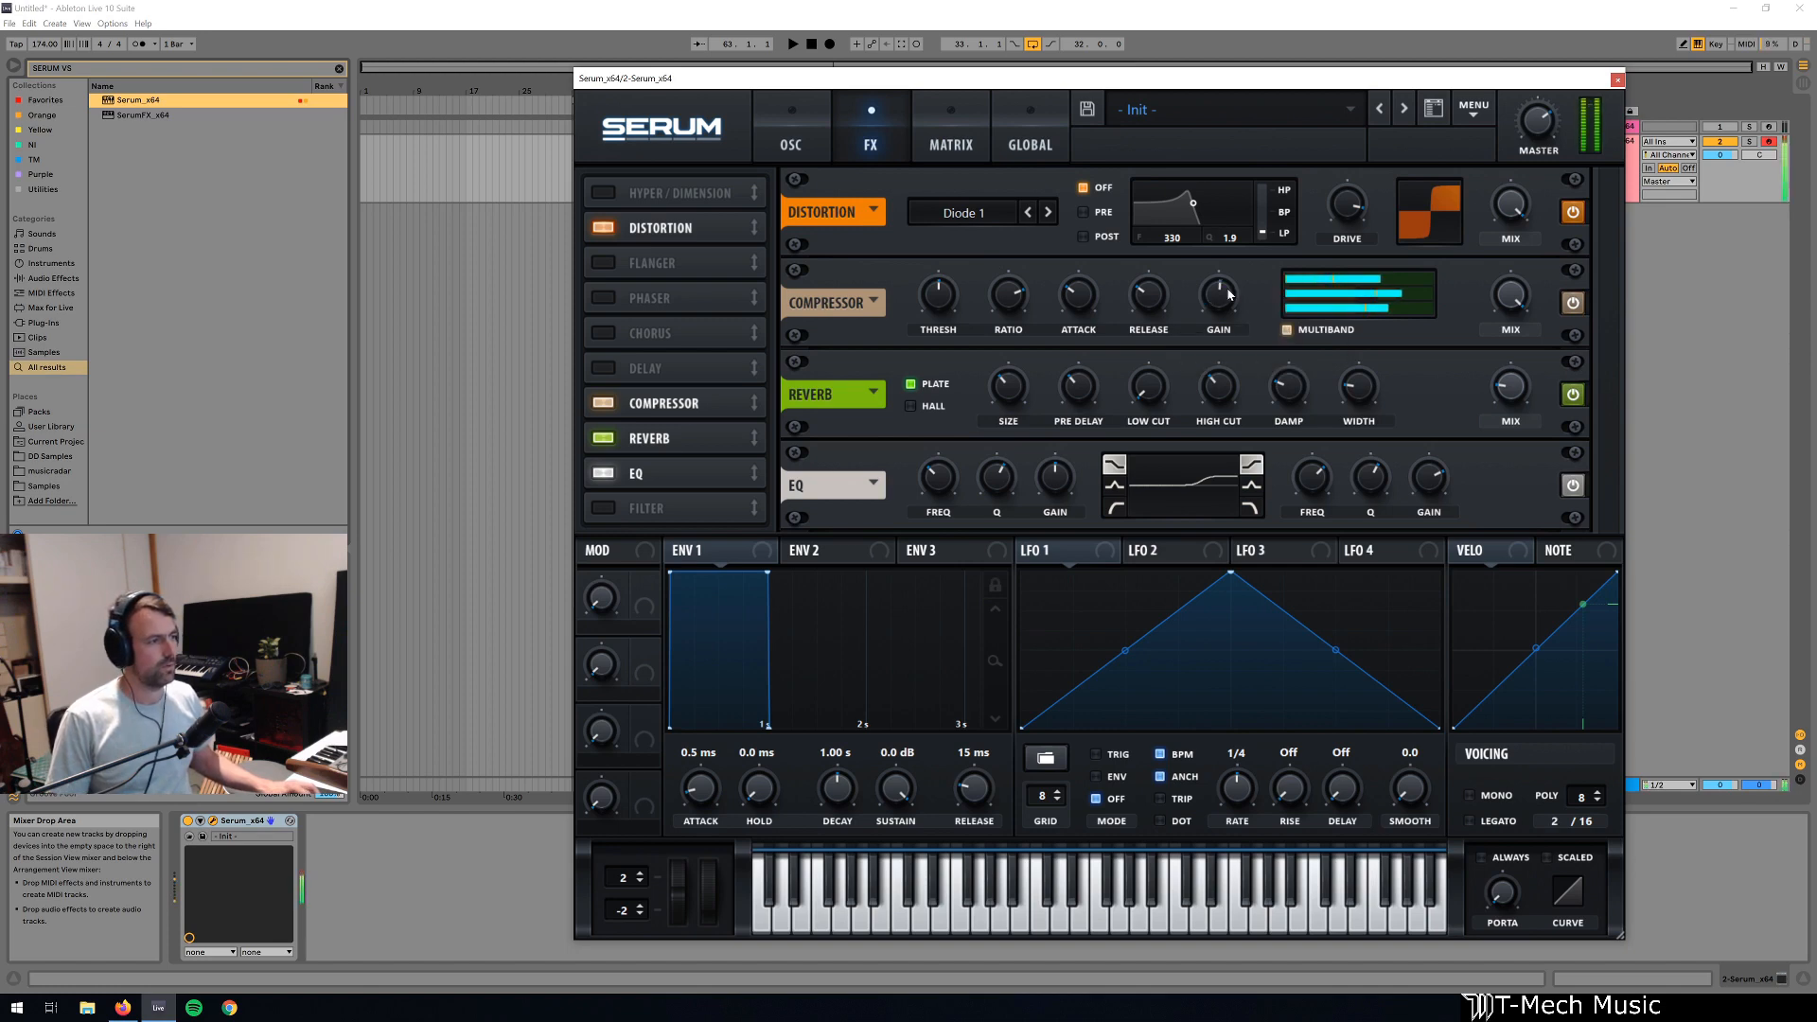
left_click_drag(1219, 301, 1219, 297)
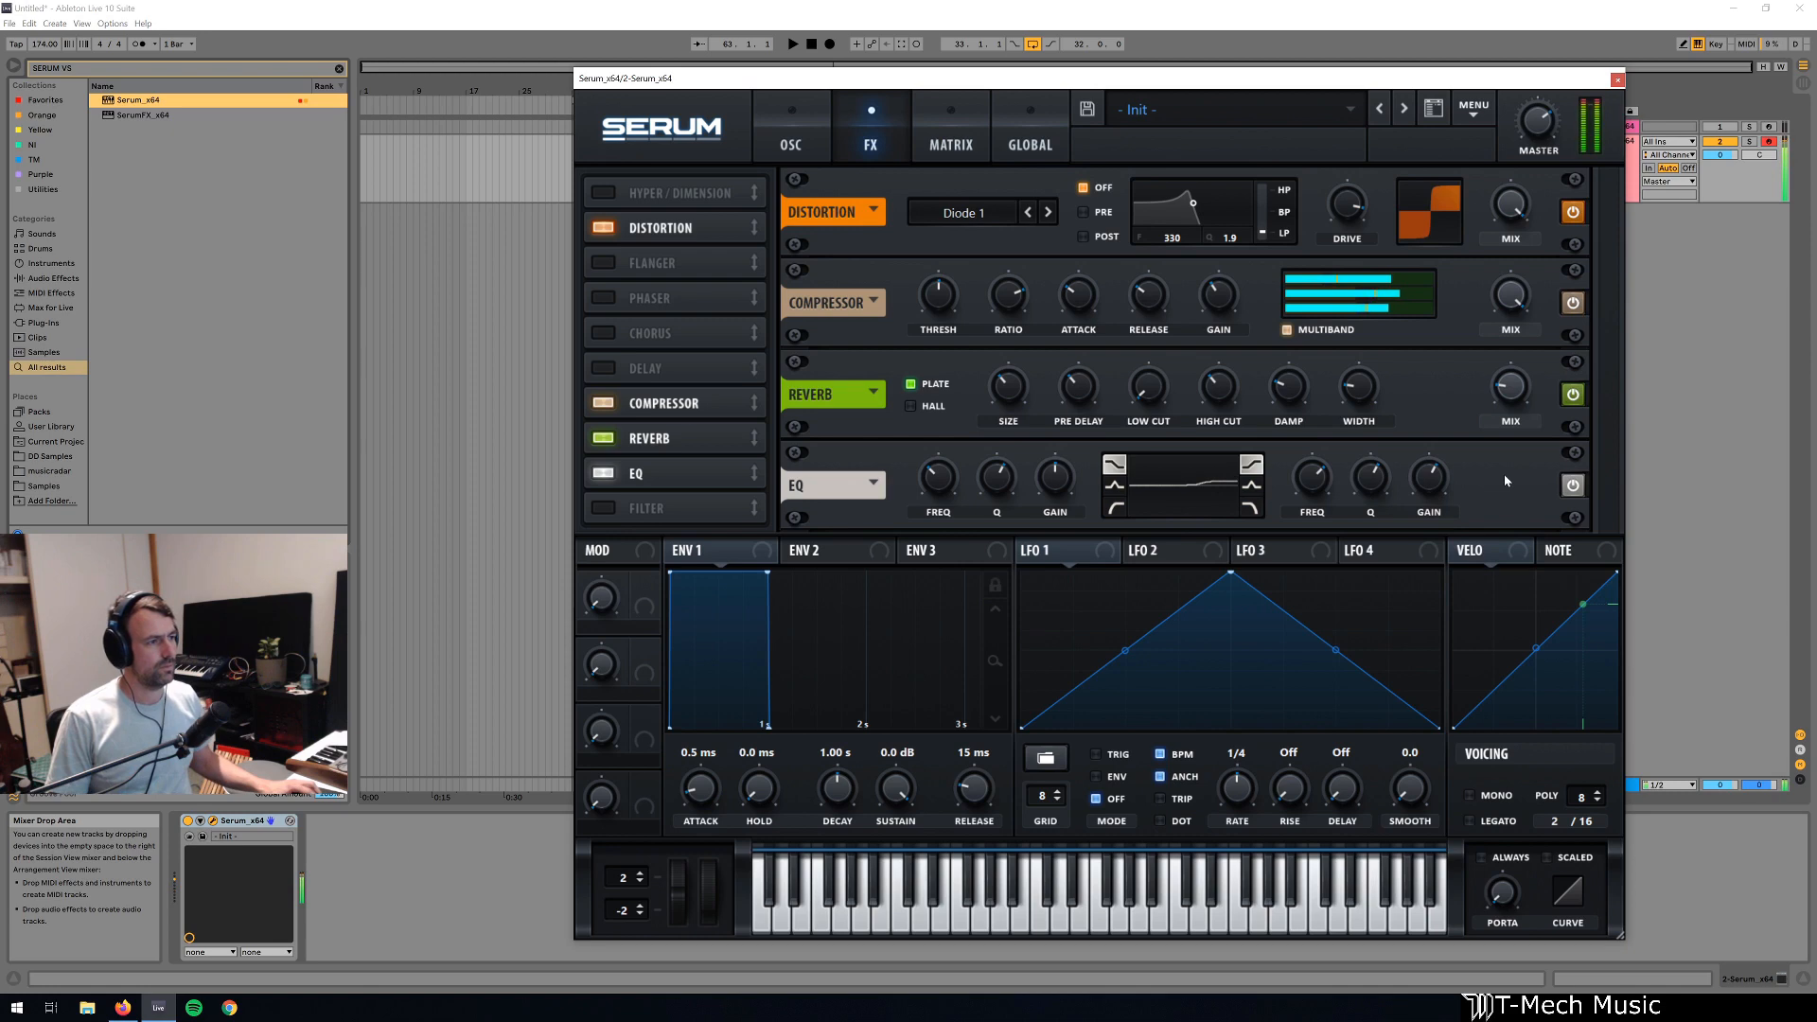
- Add a filter effect and set its type to Band 12
left_click(646, 508)
left_click(956, 492)
mouse_move(965, 520)
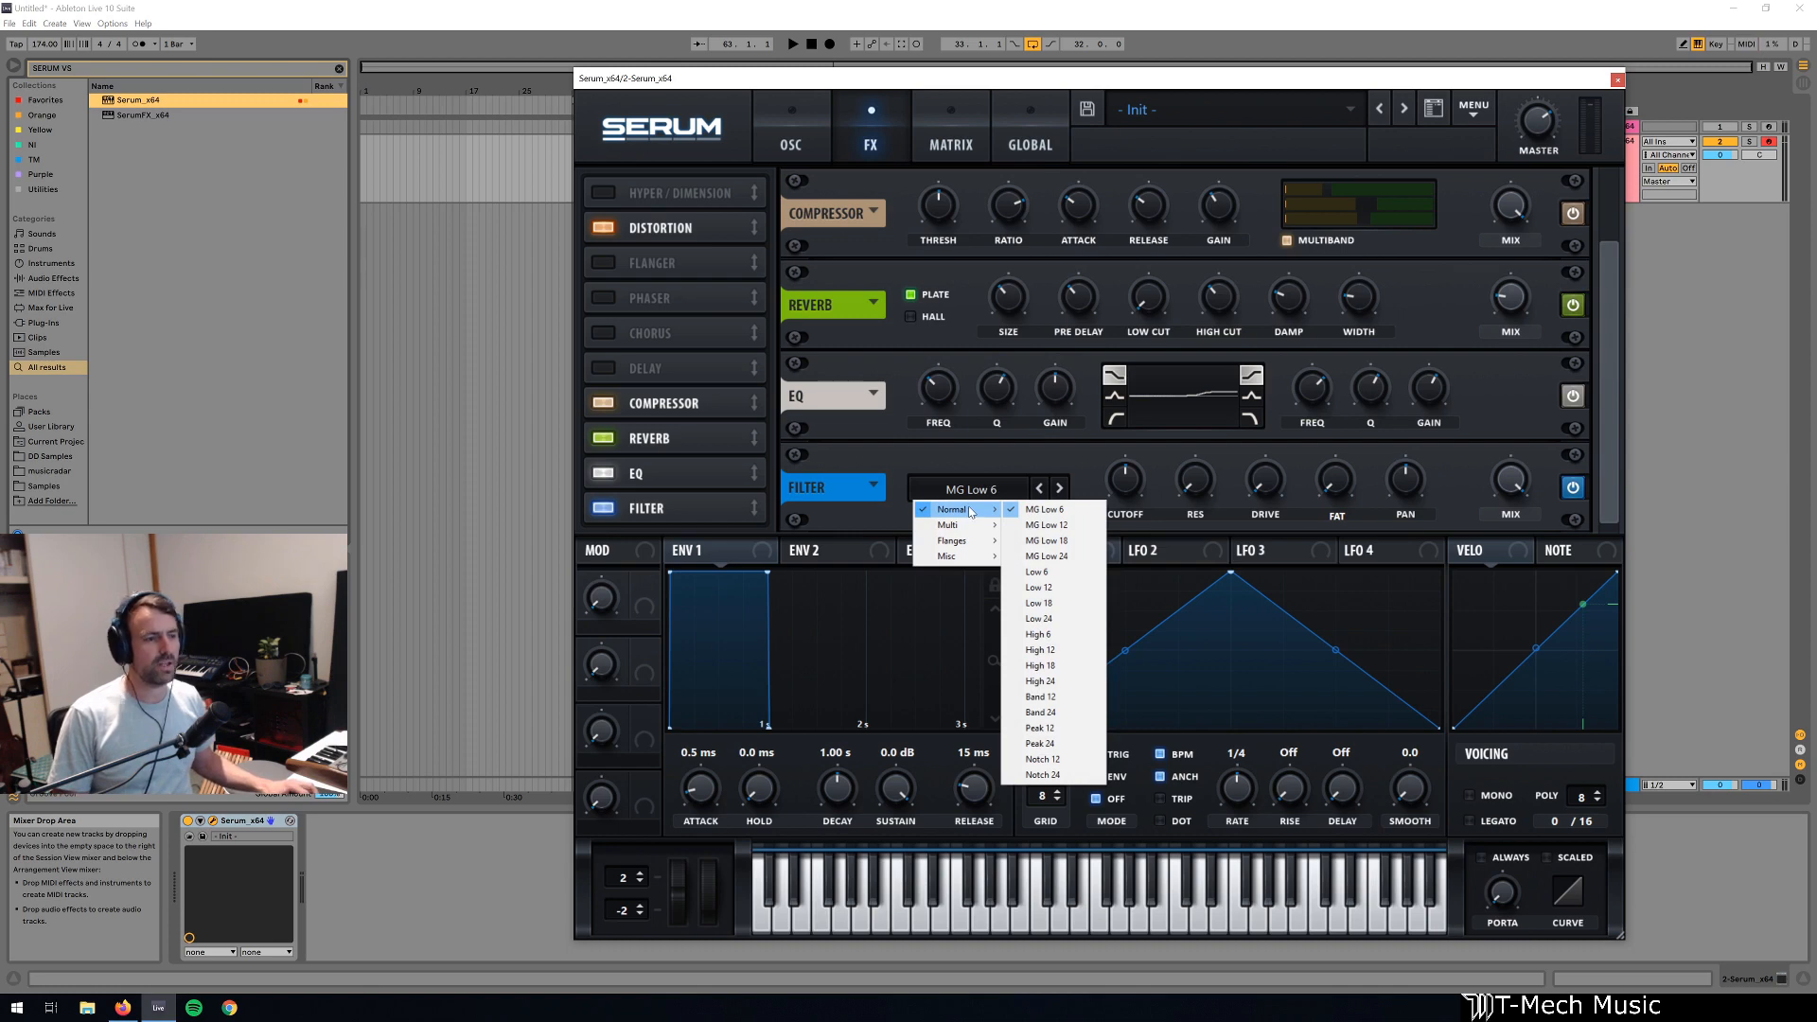
left_click(1064, 699)
- Set the filter effect's drive to maximum, adjust its cutoff, and place it between the compressor and the reverb
left_click_drag(1101, 514, 1138, 573)
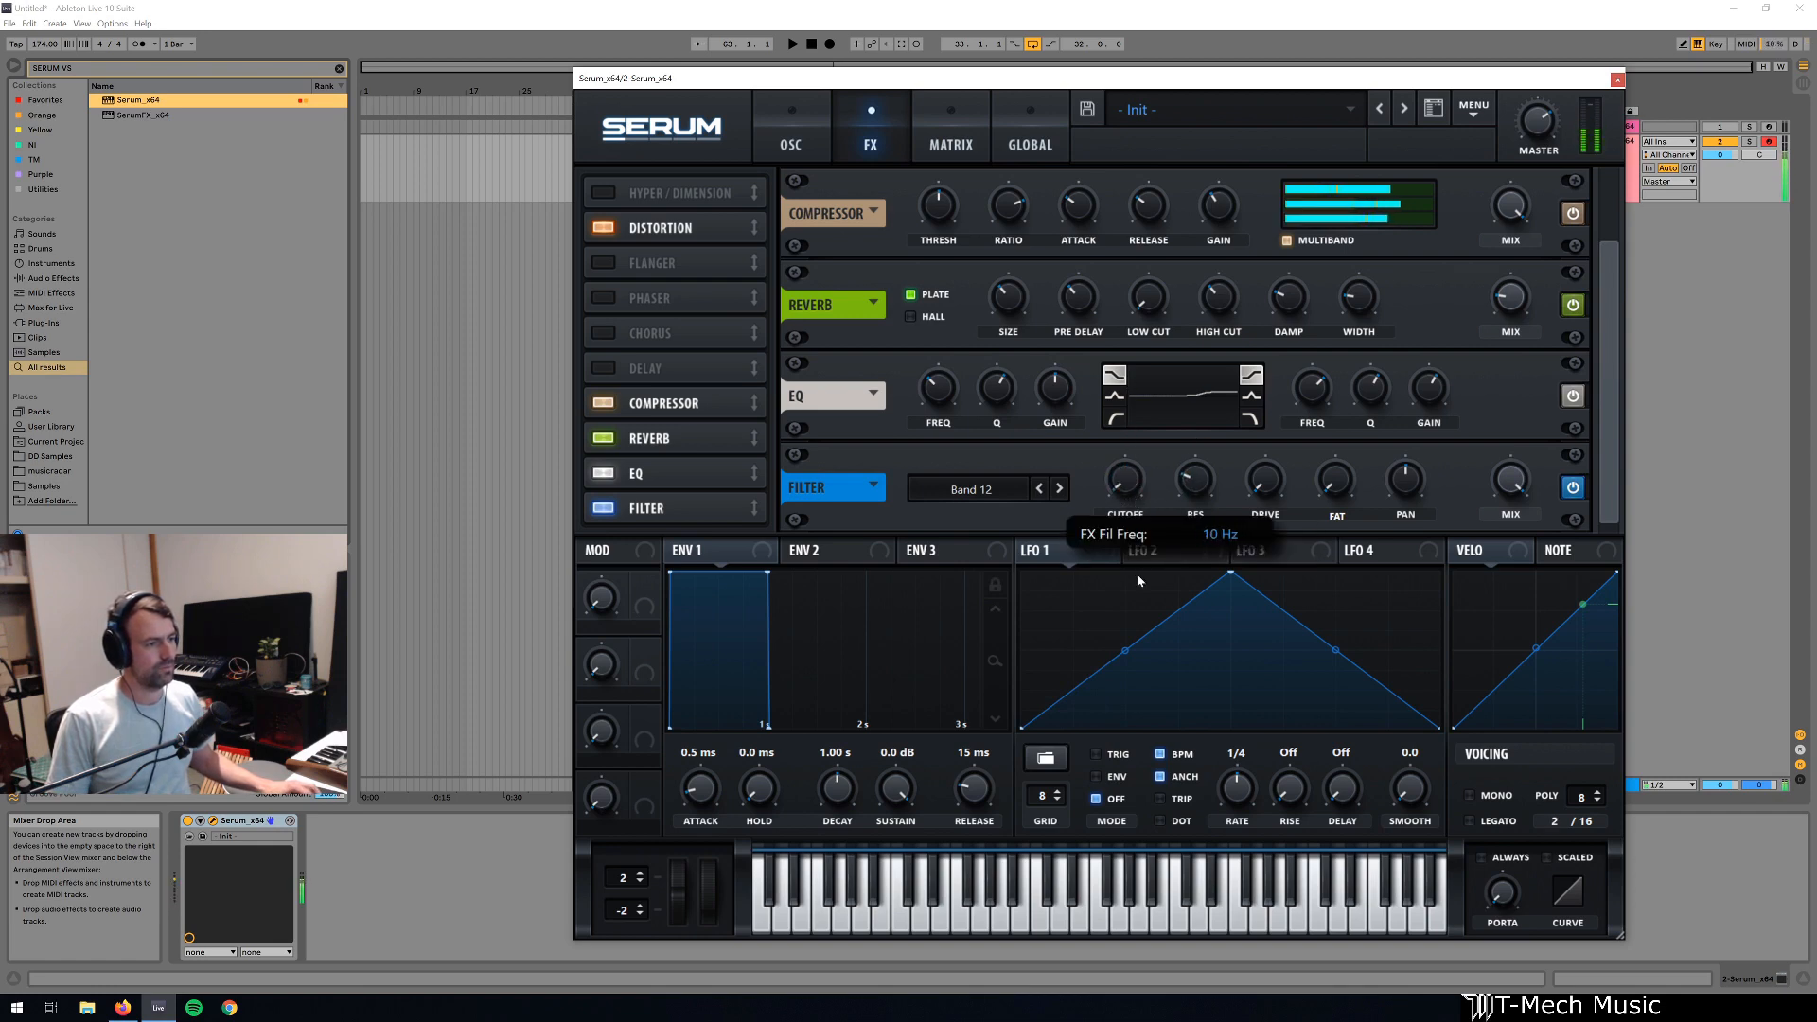
left_click_drag(1267, 483, 1263, 301)
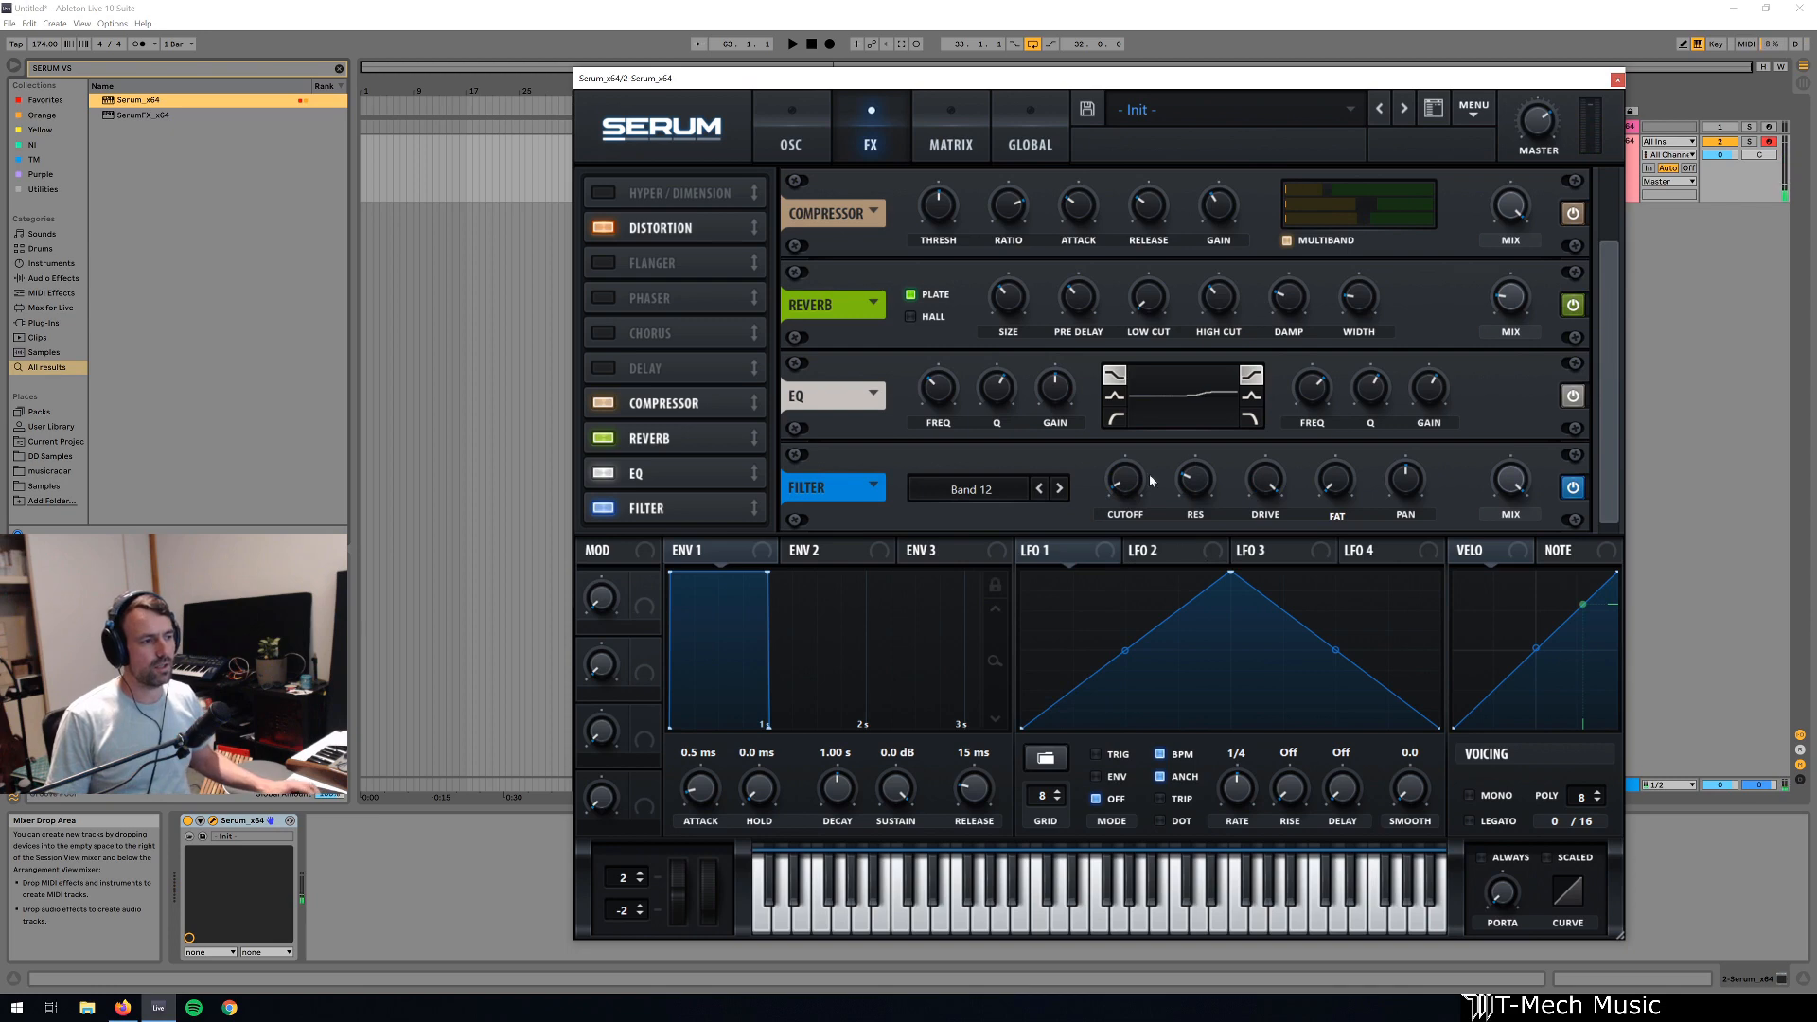
mouse_move(1135, 483)
left_mouse_down()
mouse_move(1128, 401)
mouse_move(1126, 473)
left_mouse_up()
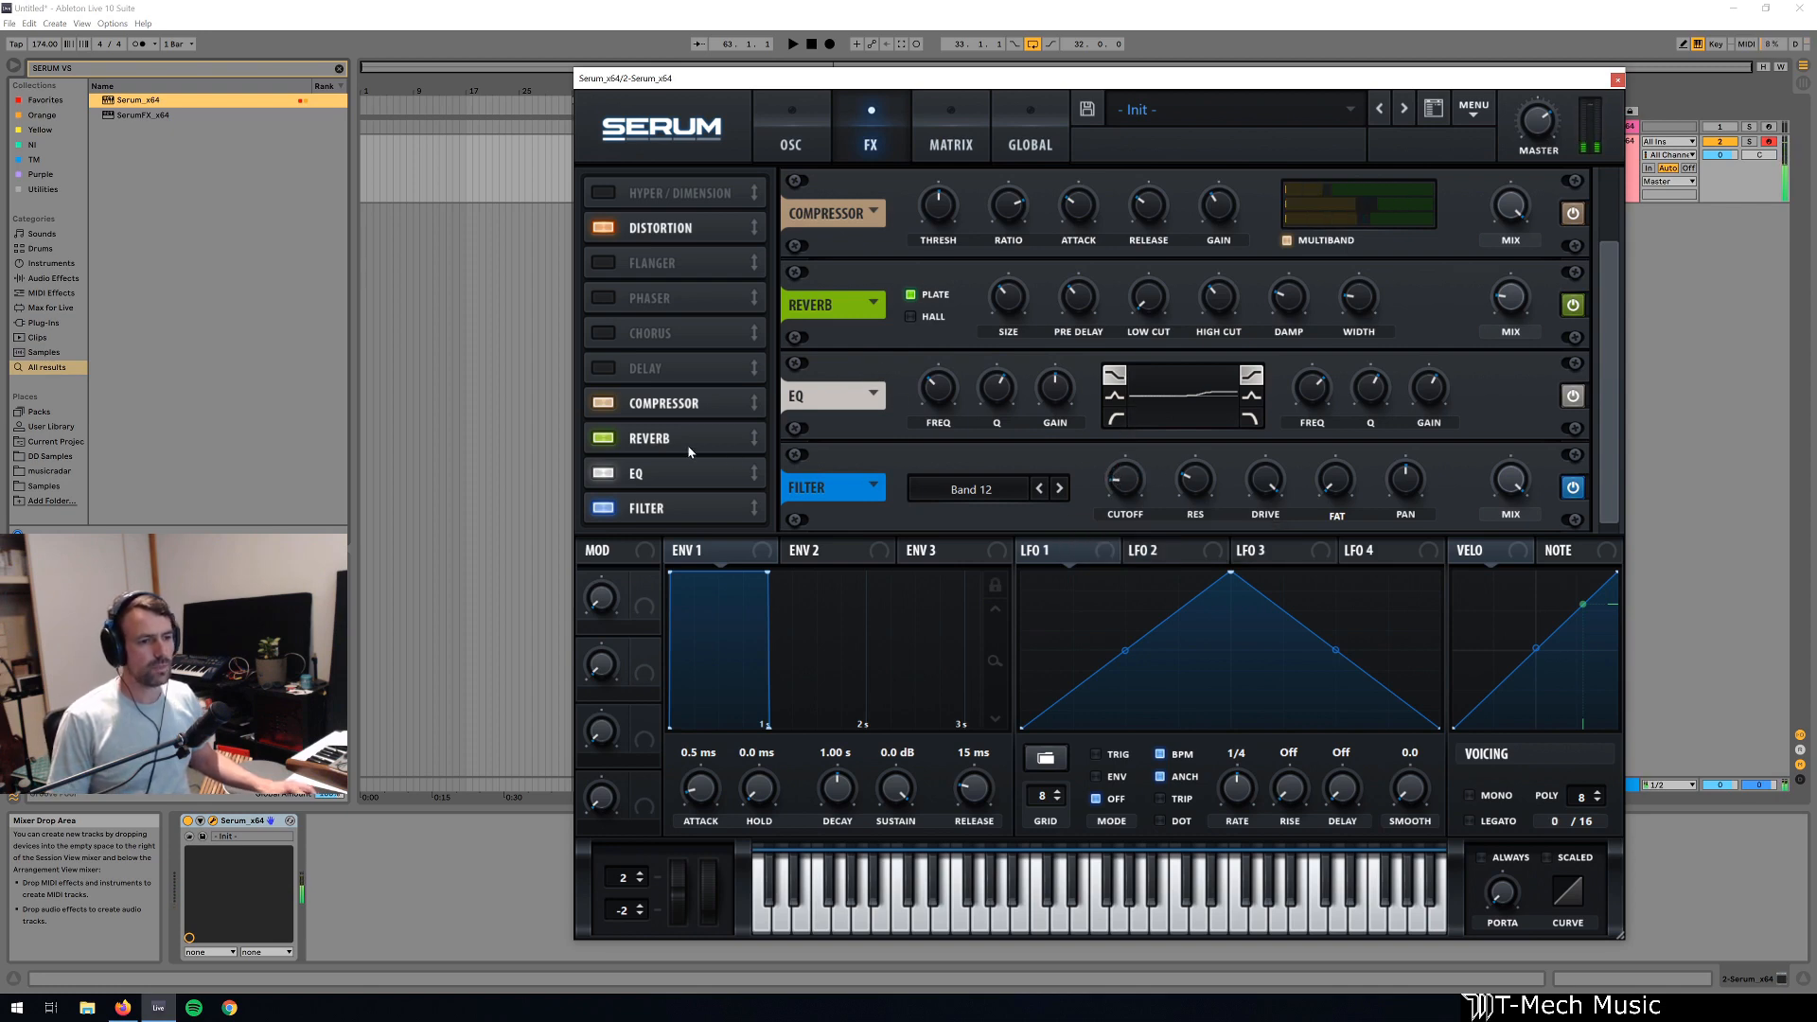
left_click_drag(688, 451, 771, 529)
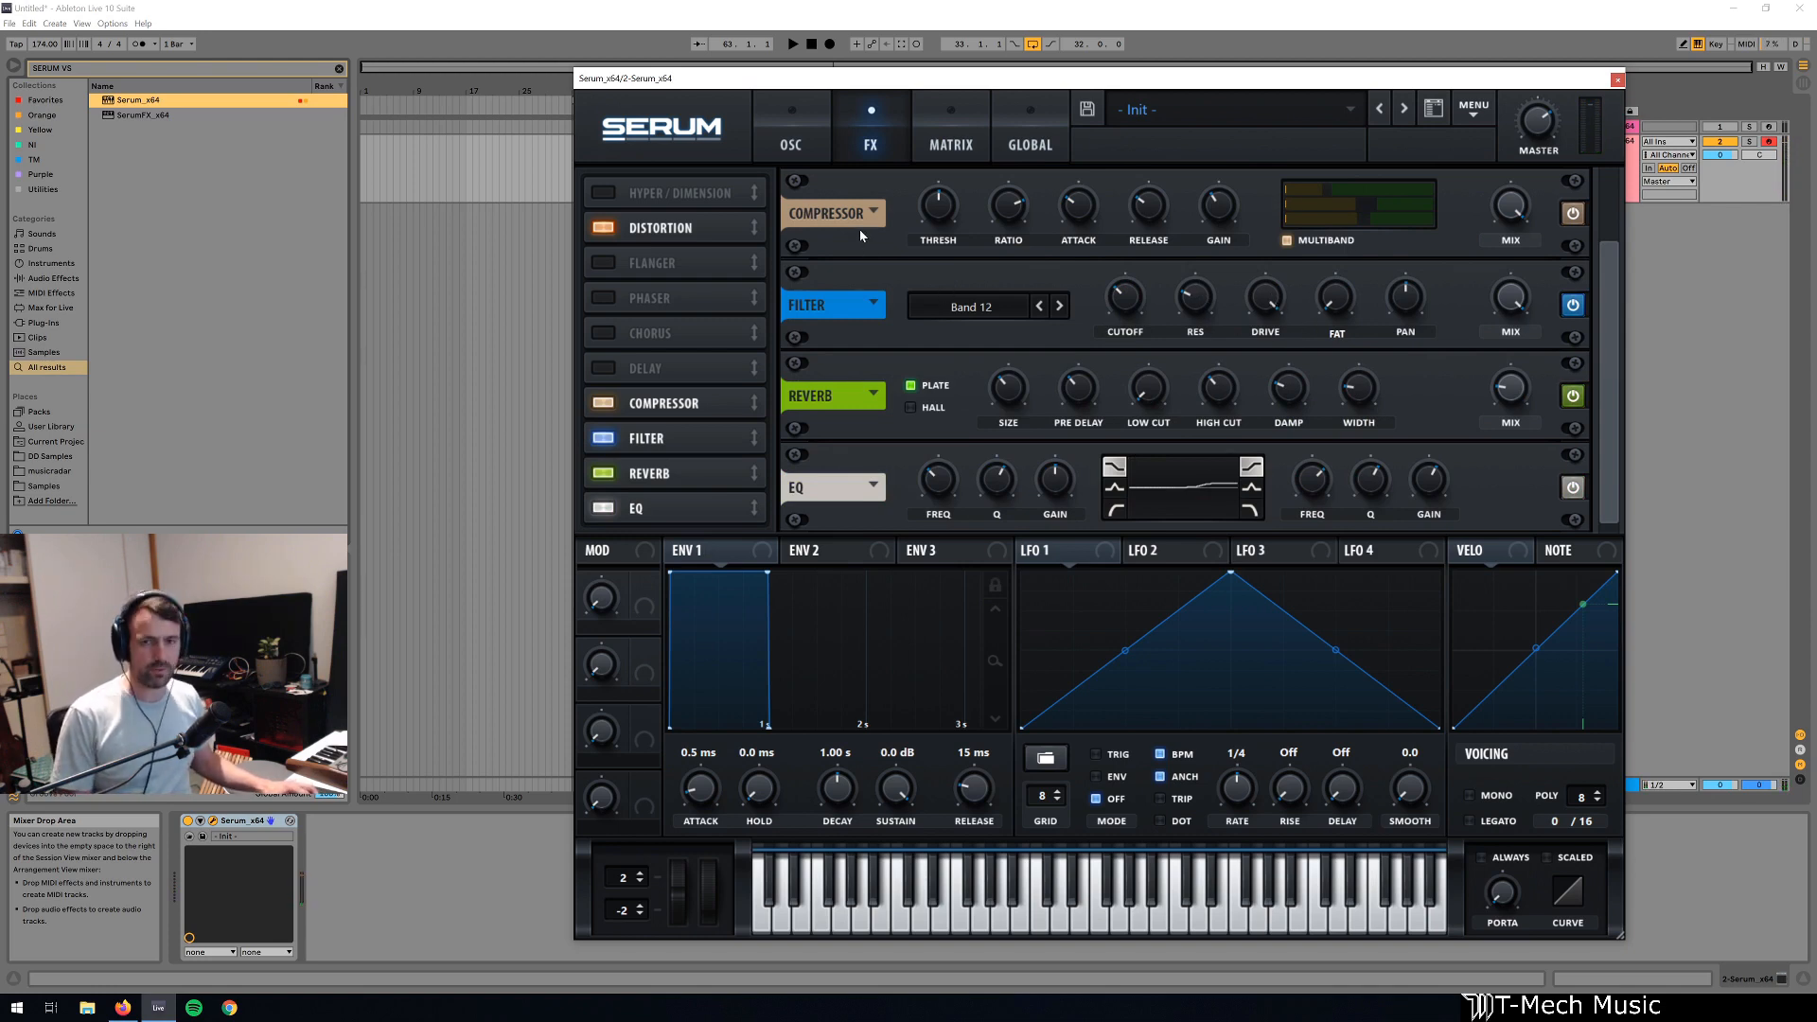
- Raise oscillator B by 2 octaves and reduce oscillator A's FM (from B) amount
left_click(795, 147)
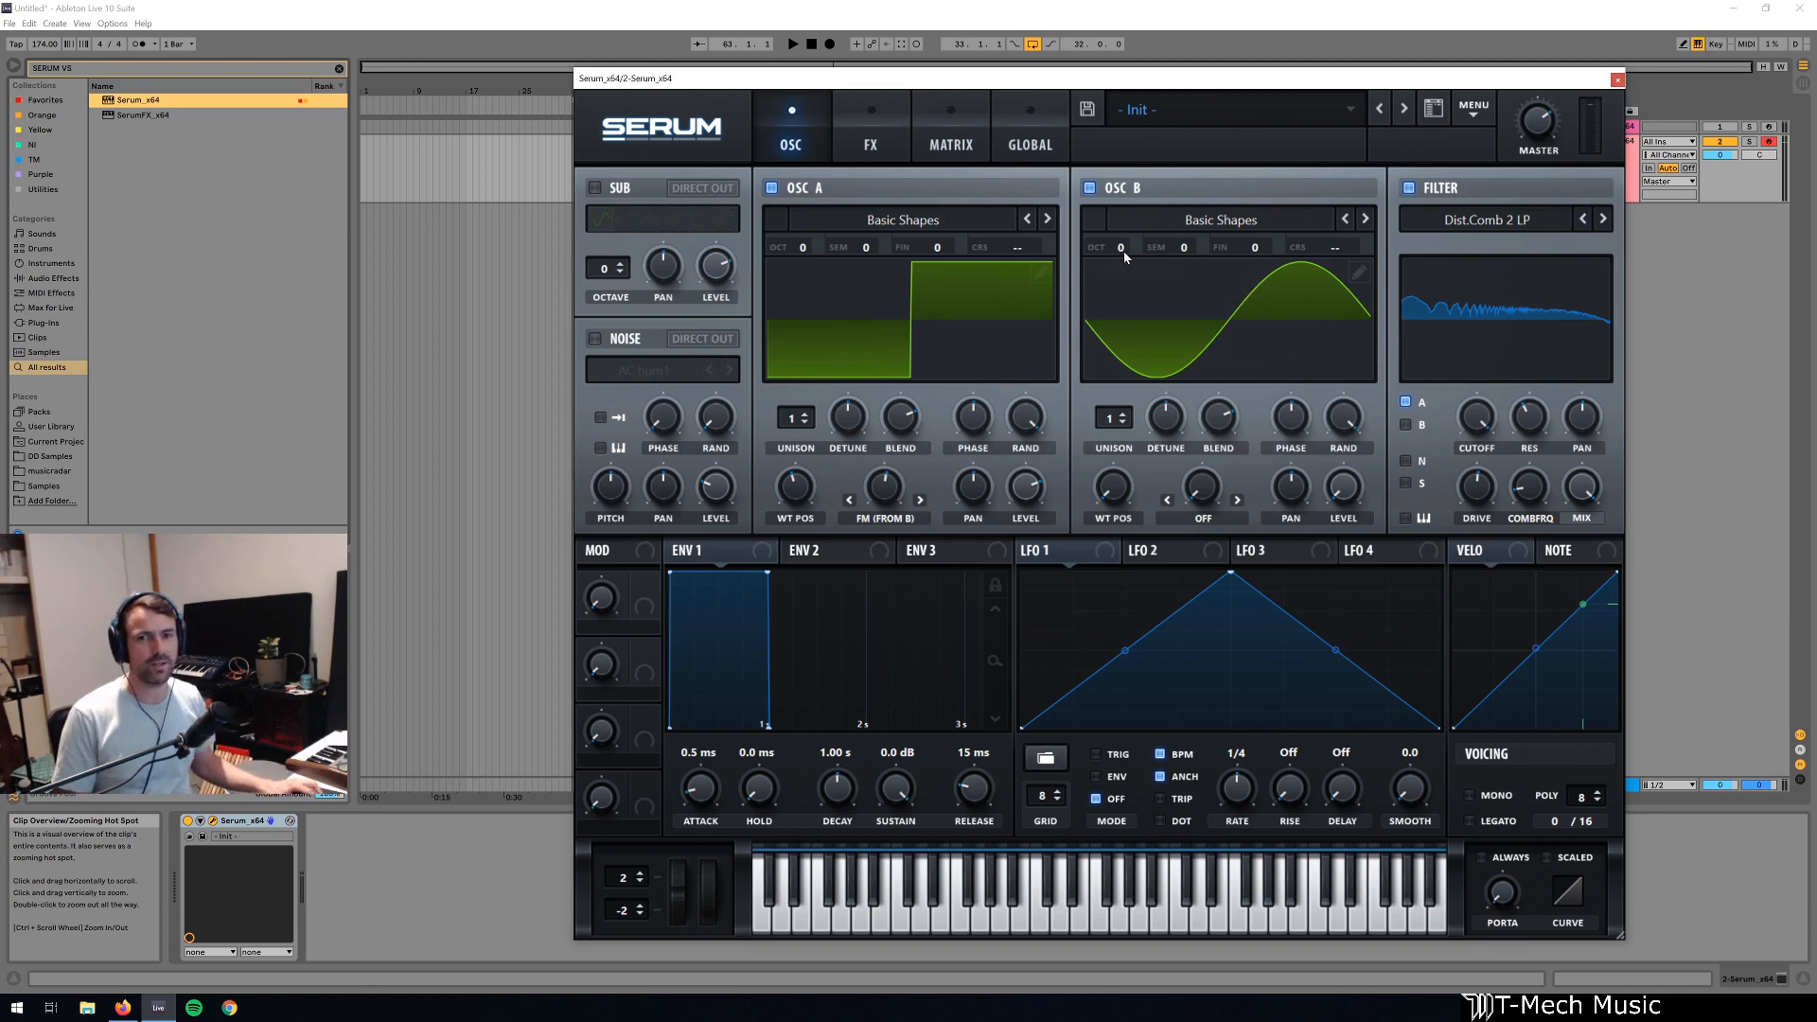
left_click_drag(1123, 252, 1133, 200)
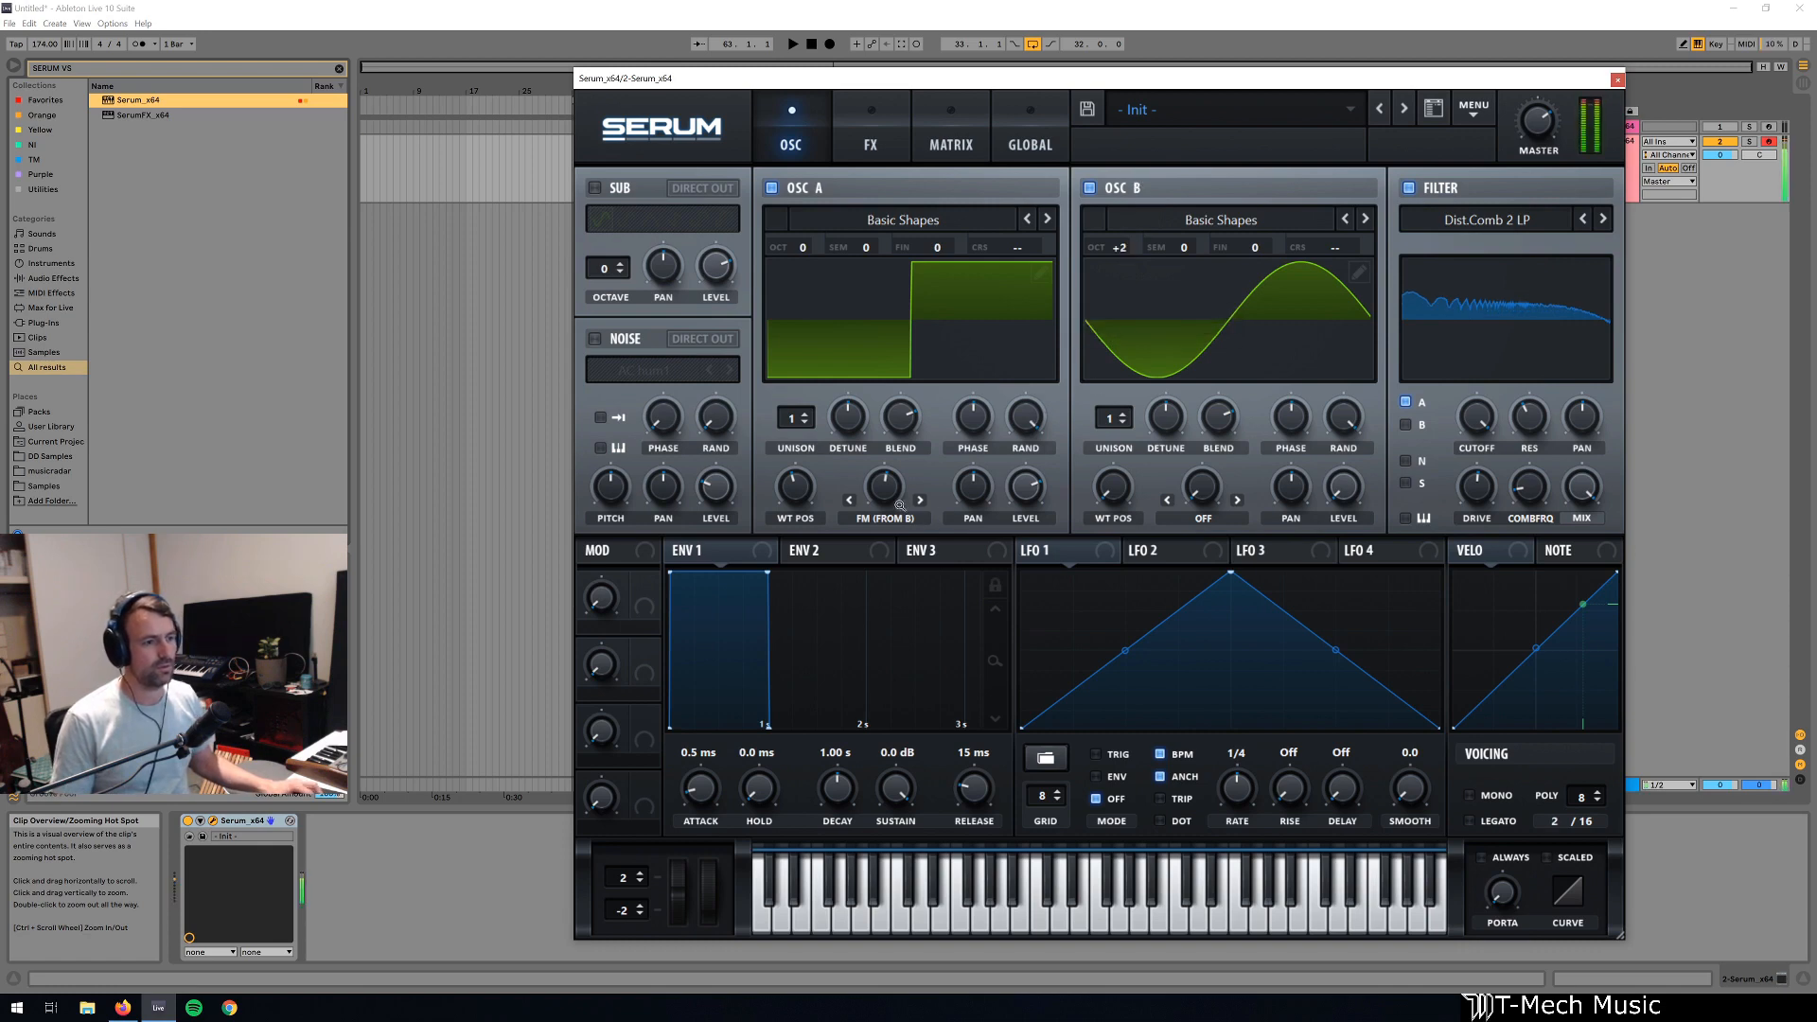
left_click_drag(887, 492, 889, 498)
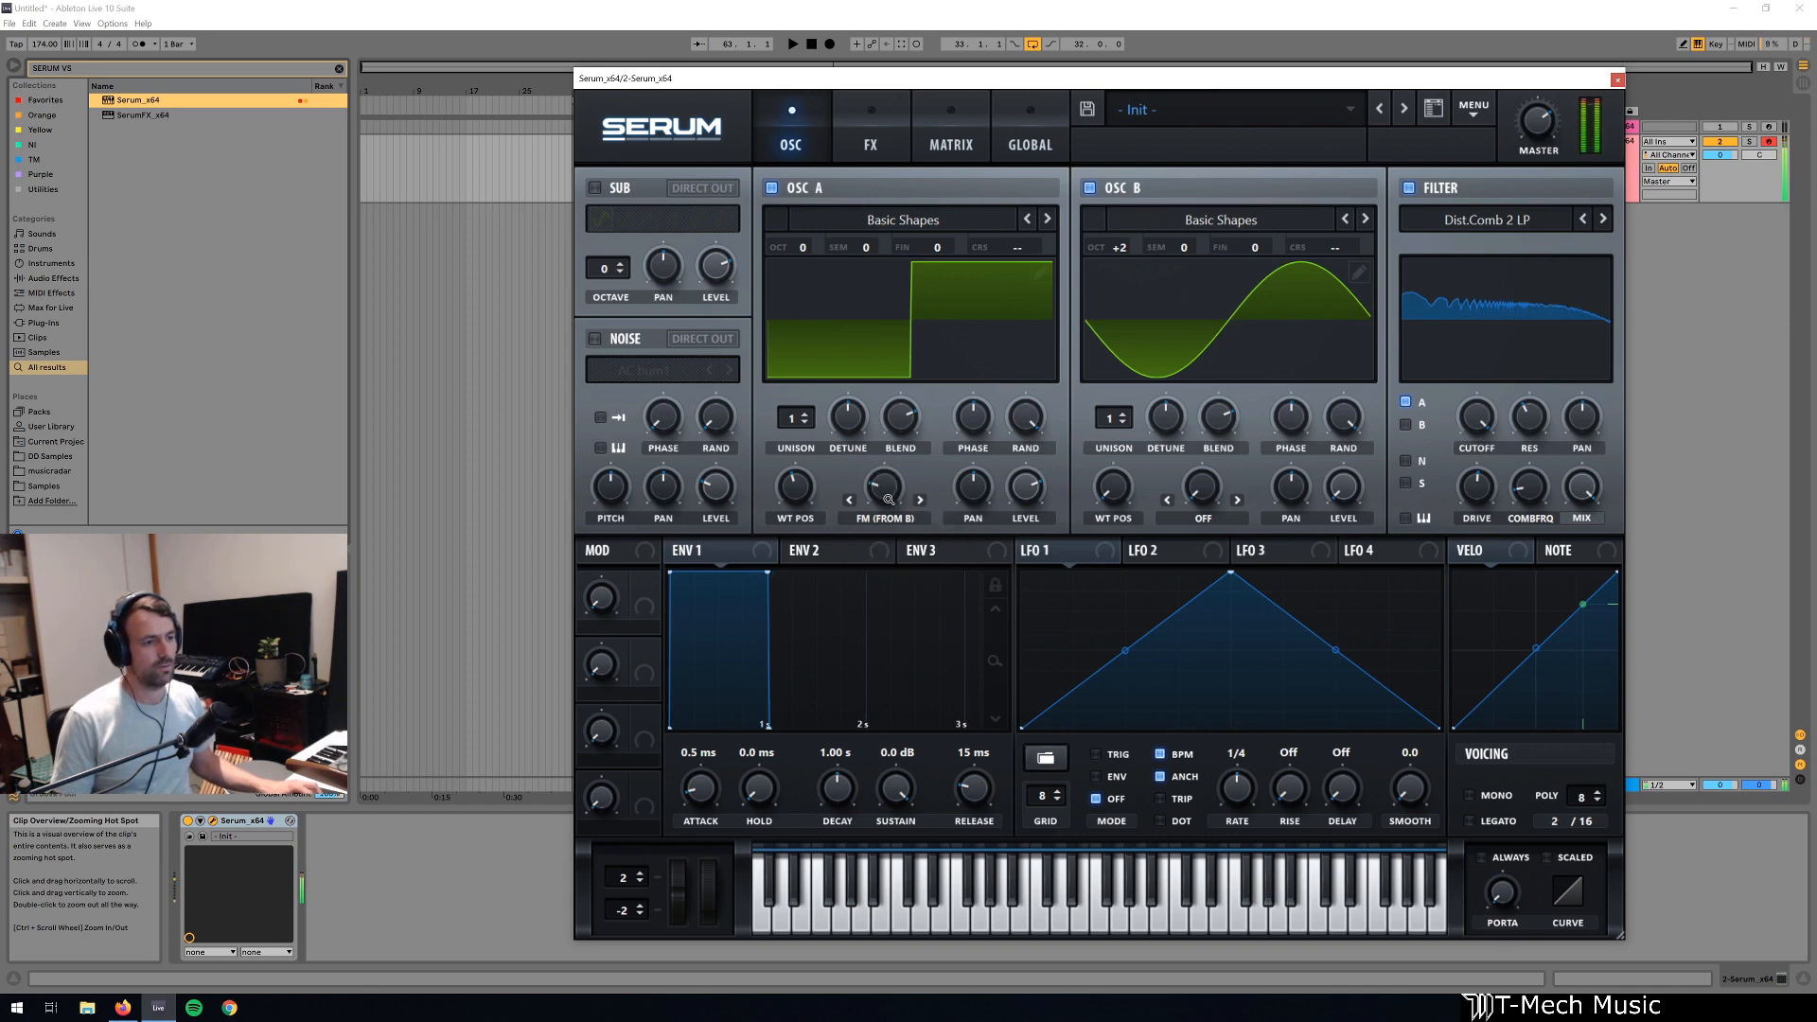
- Set oscillator B's octave to +1 and adjust the comb filter's cutoff
left_click_drag(1120, 248, 1121, 258)
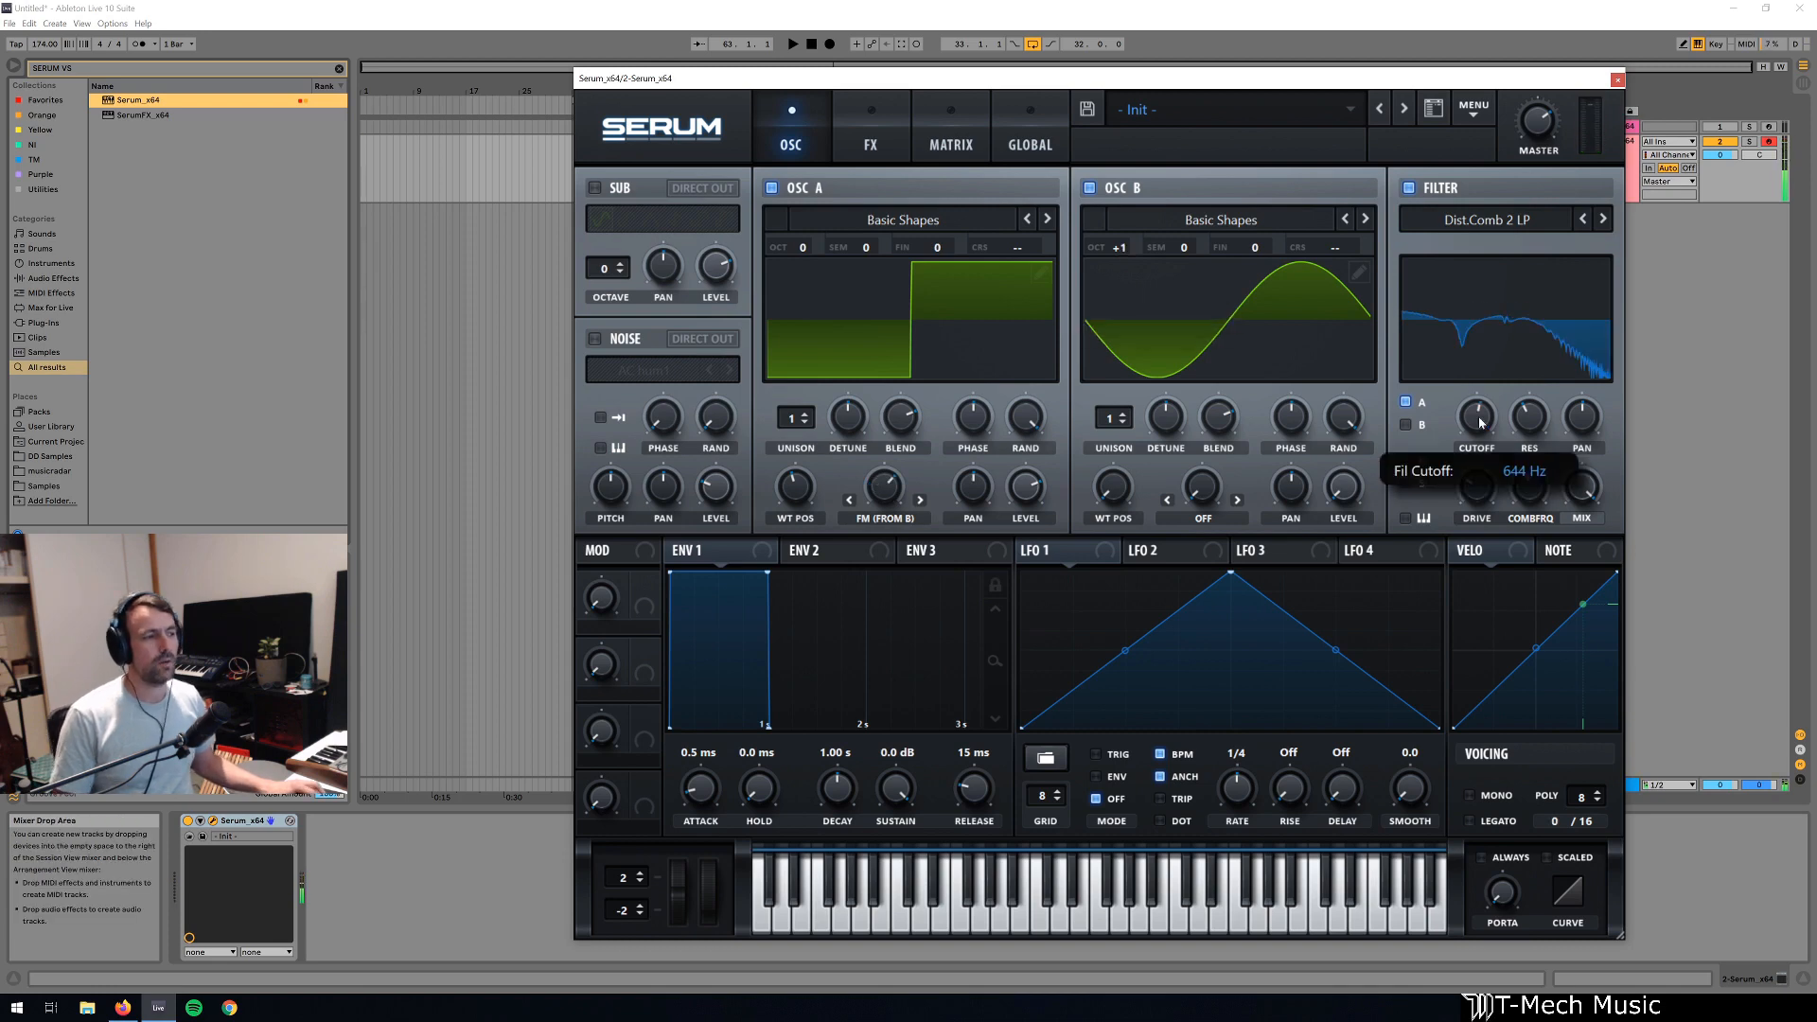
mouse_move(1480, 420)
left_mouse_down()
mouse_move(1531, 434)
mouse_move(1488, 433)
mouse_move(1487, 414)
left_mouse_up()
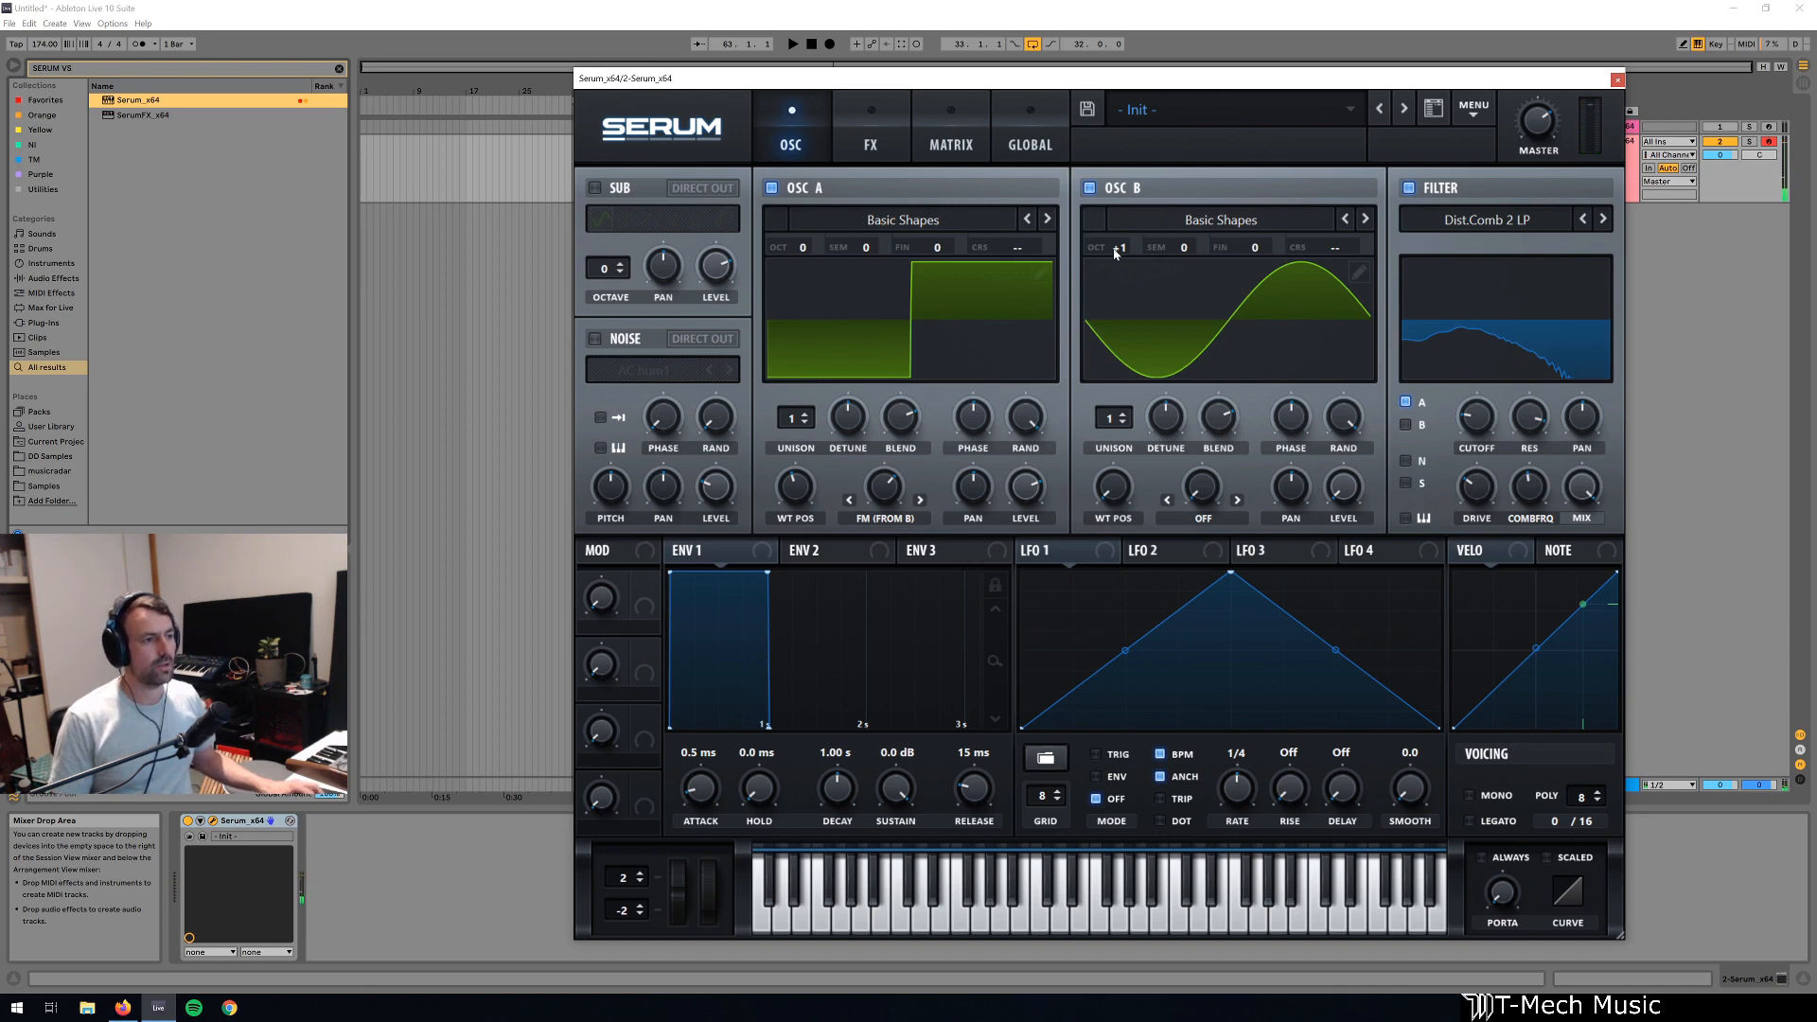
- Raise oscillator B to +3 octaves and readjust the comb filter's cutoff and drive
left_click_drag(1119, 255, 1138, 194)
left_click_drag(1489, 419, 1498, 356)
left_click_drag(1492, 484, 1545, 505)
mouse_move(1480, 413)
left_mouse_down()
mouse_move(1475, 338)
mouse_move(1477, 447)
left_mouse_up()
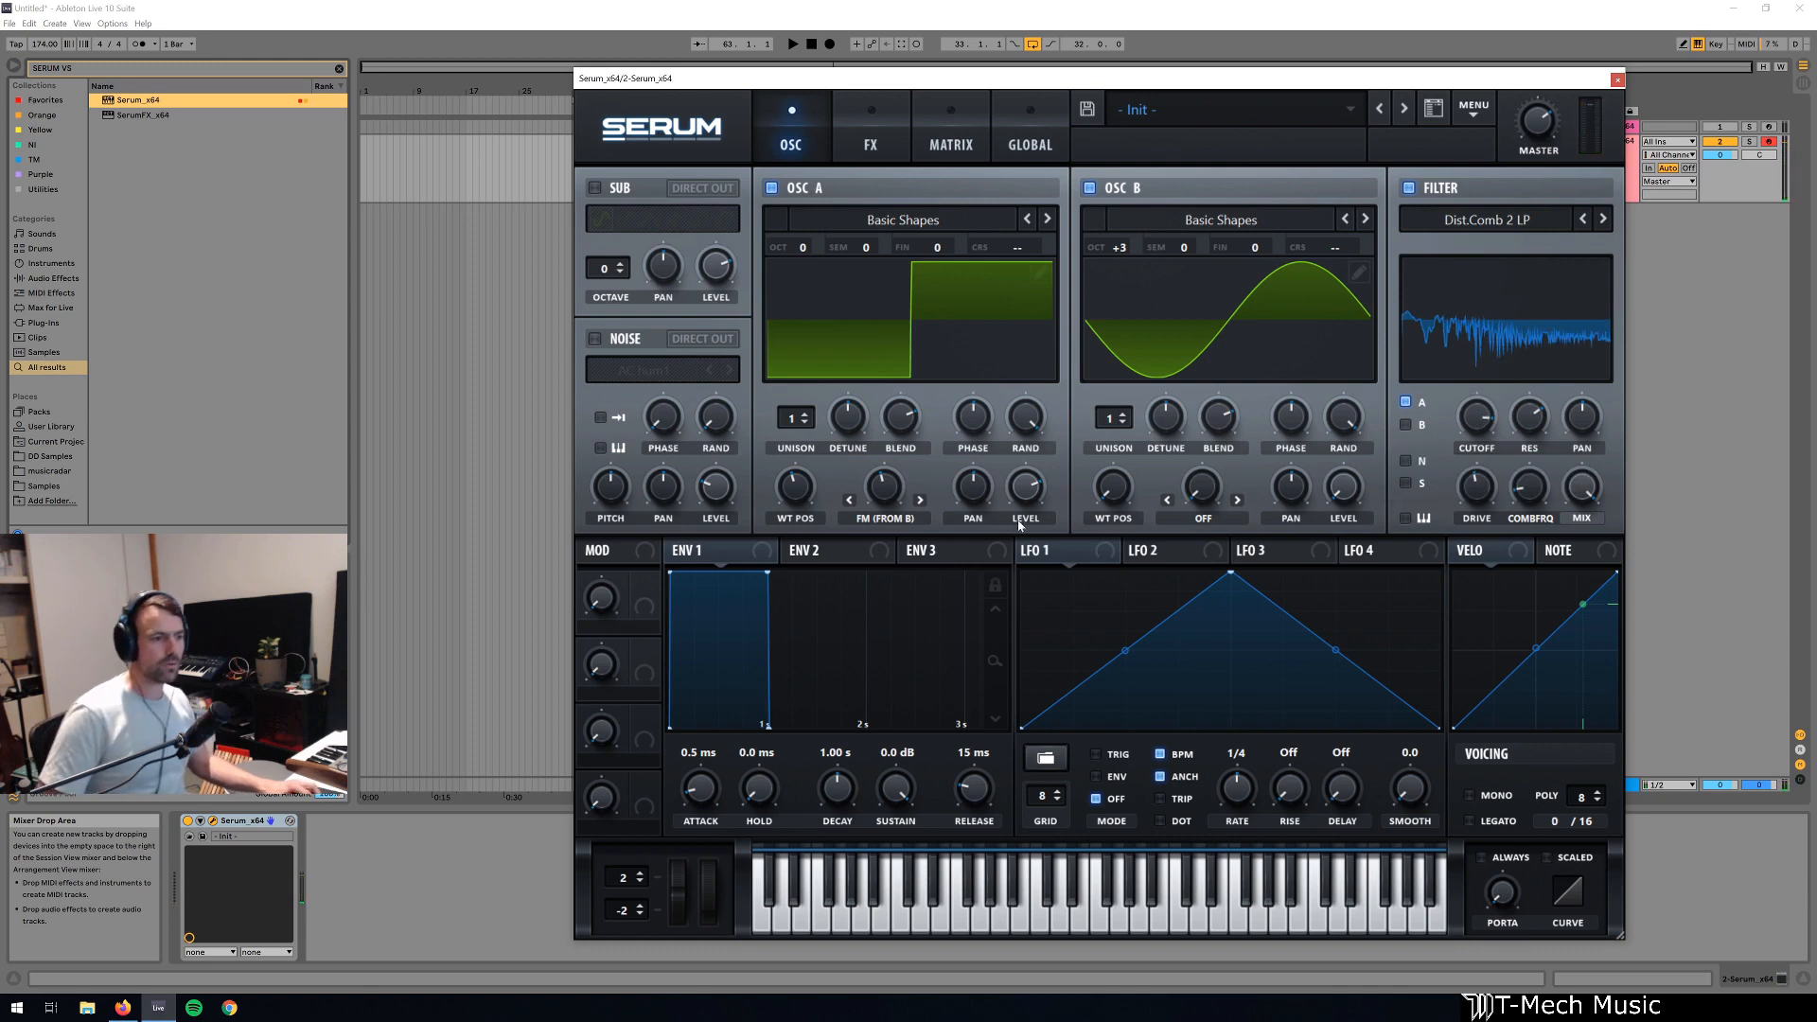
- Assign LFO 1 to modulate the comb filter's cutoff and set the LFO rate to bar
left_click_drag(1027, 550, 1477, 424)
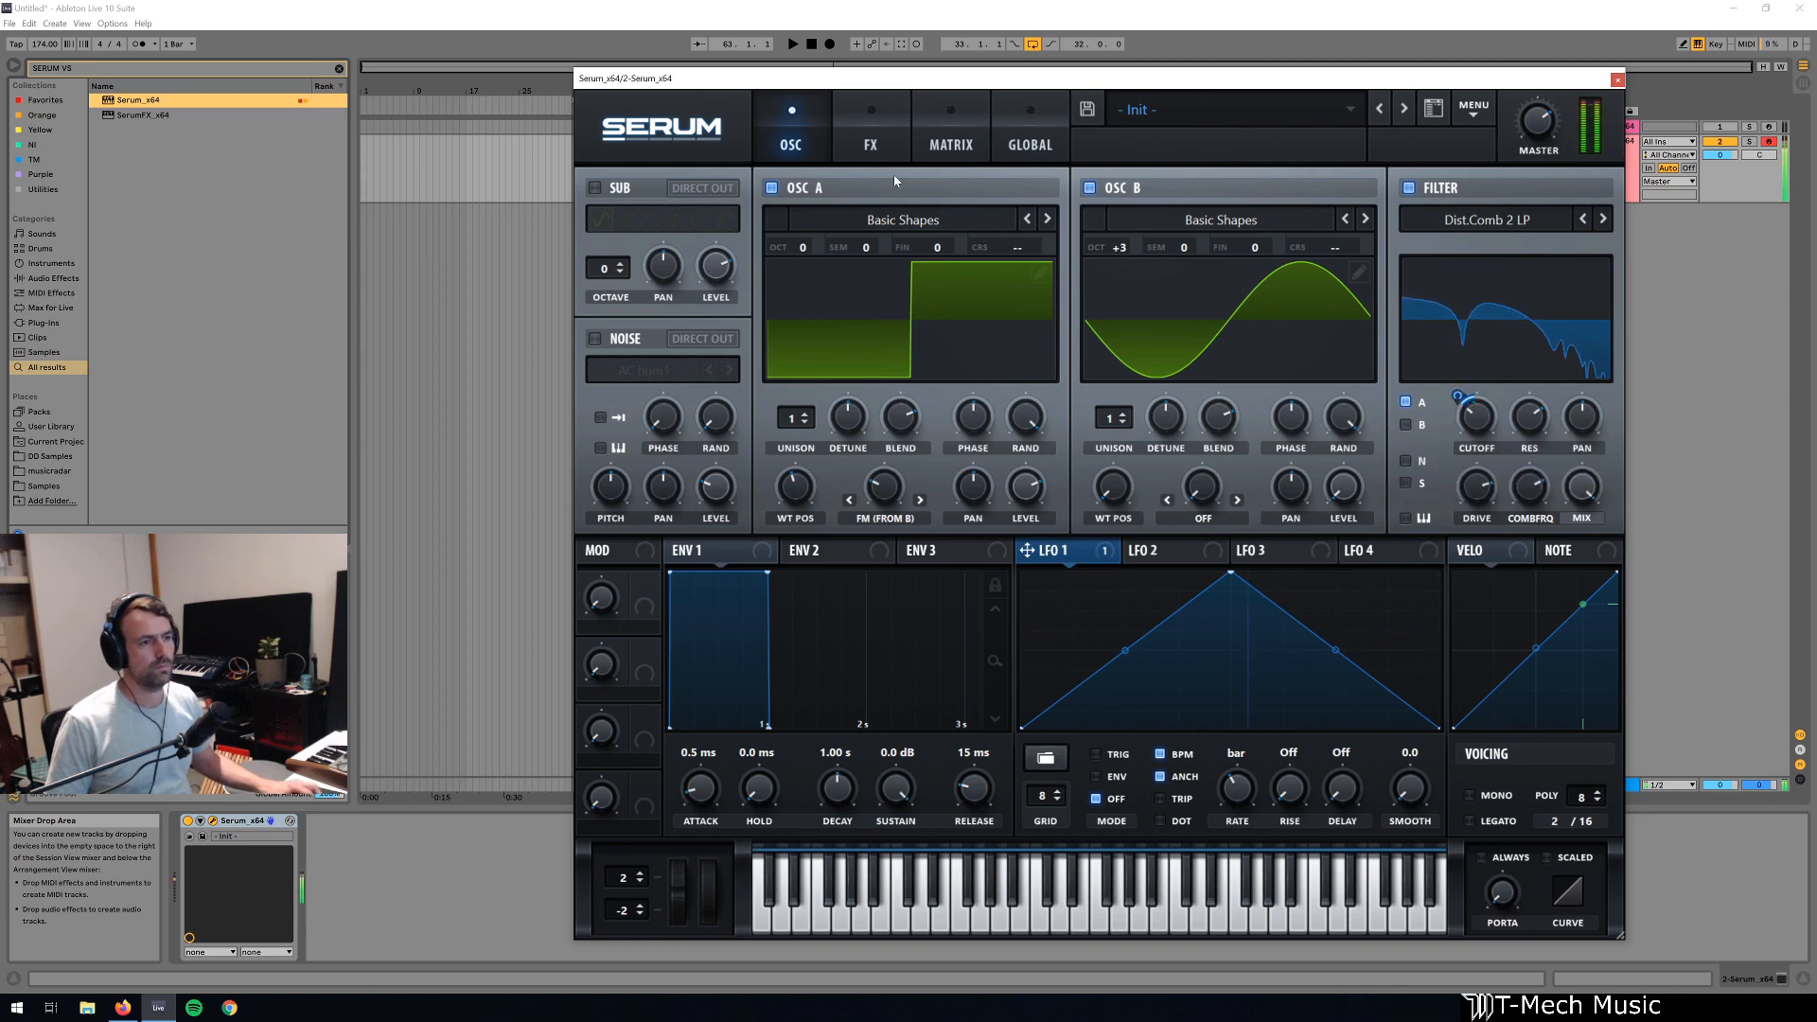
left_click(870, 144)
left_click(790, 144)
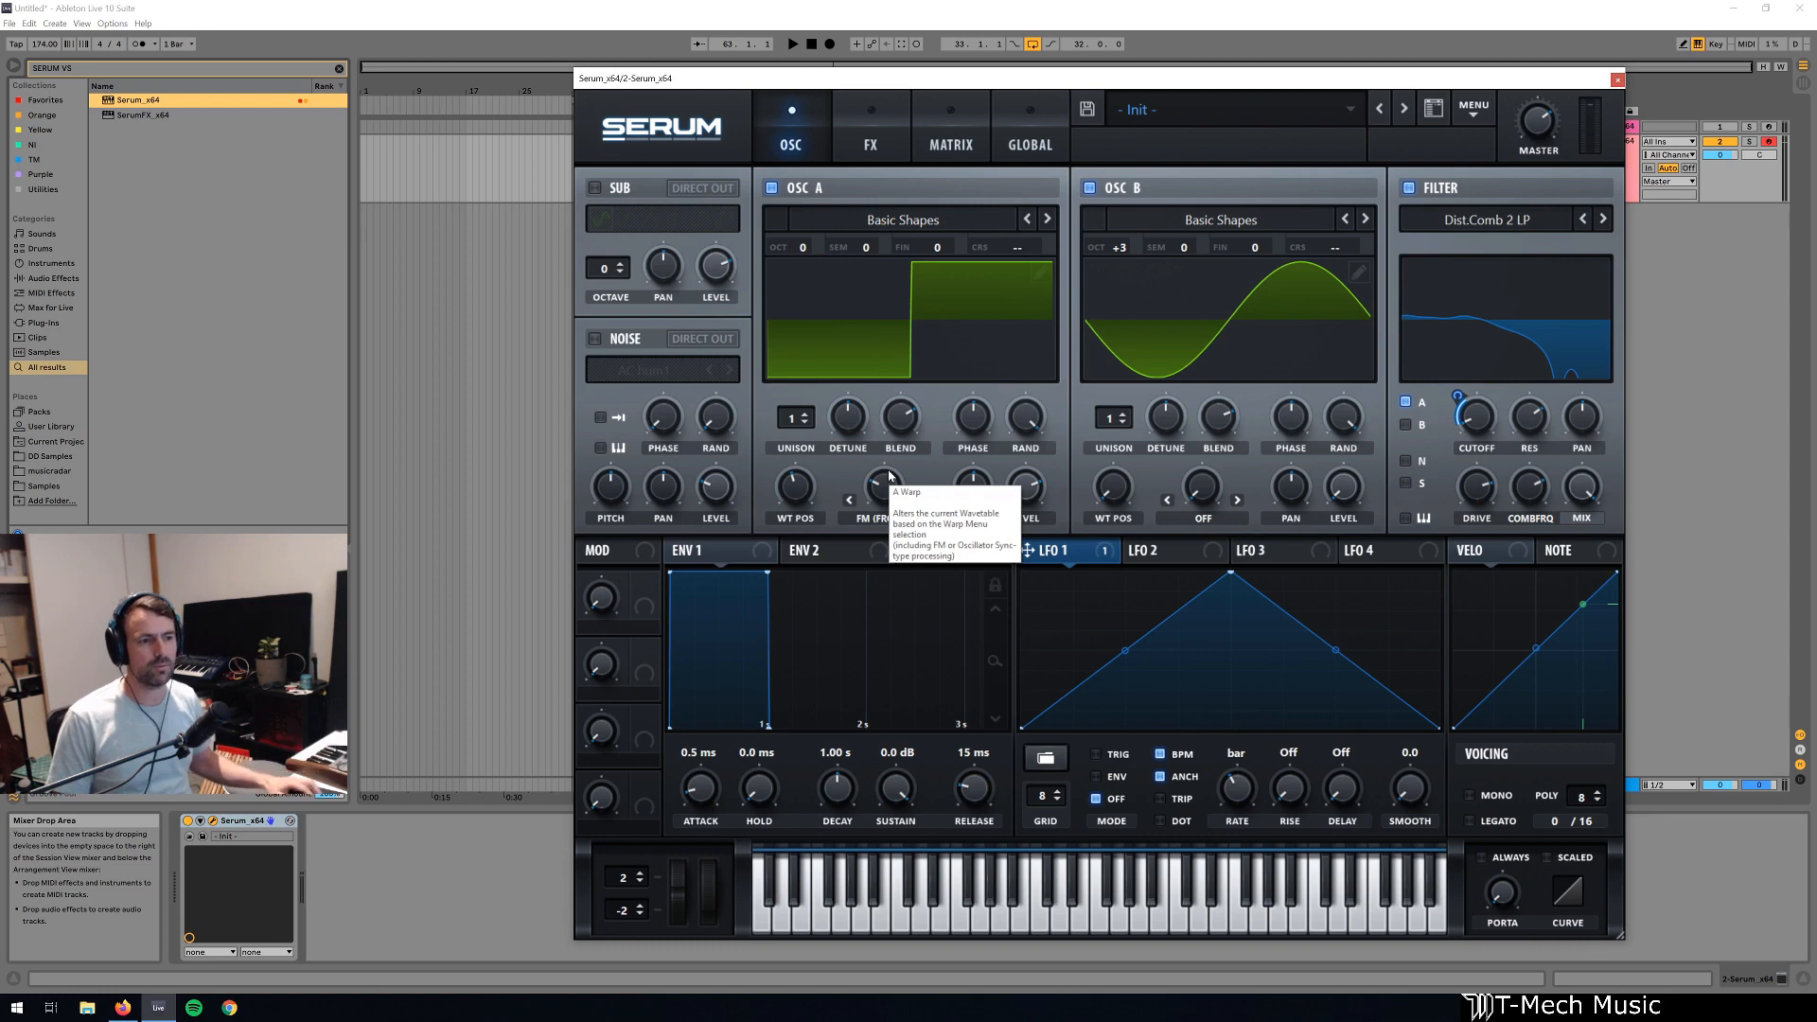
- Set oscillator A's unison to 3 voices and oscillator B's octave to +2
left_click(798, 414)
left_click_drag(804, 399, 804, 388)
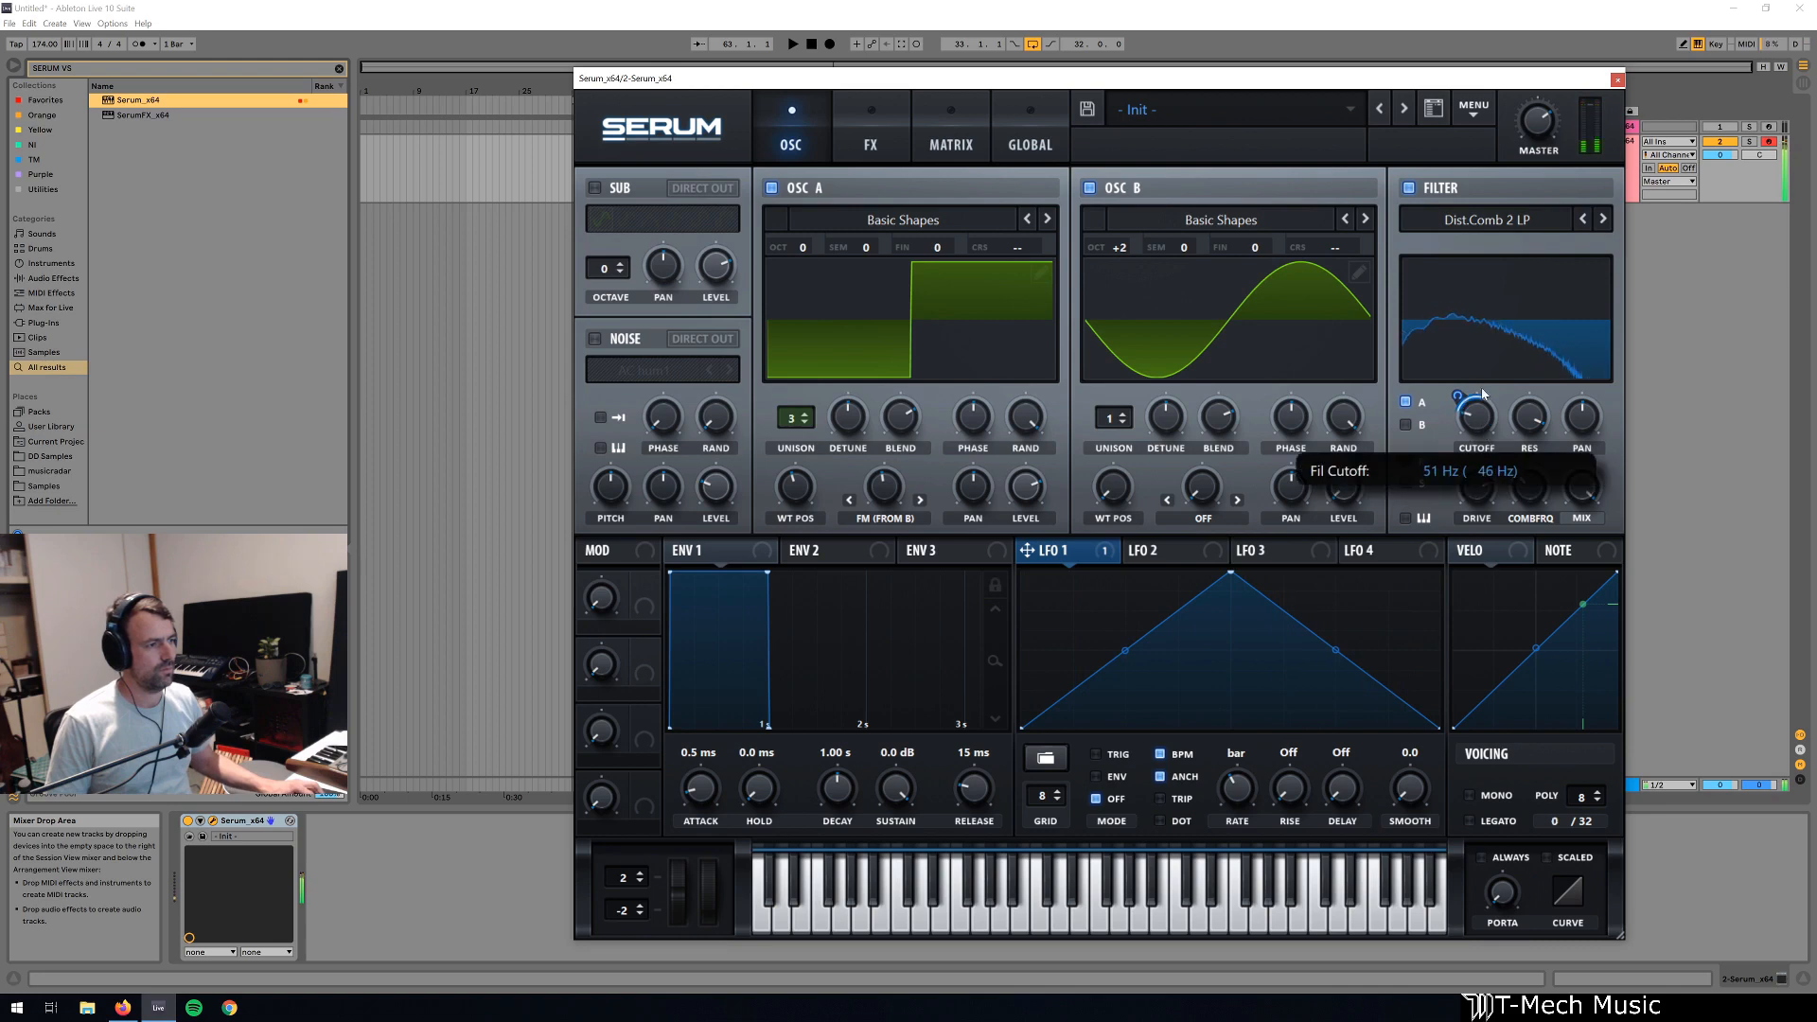
- Set the distortion effect's built-in filter to Pre and adjust the distortion drive
left_click(871, 141)
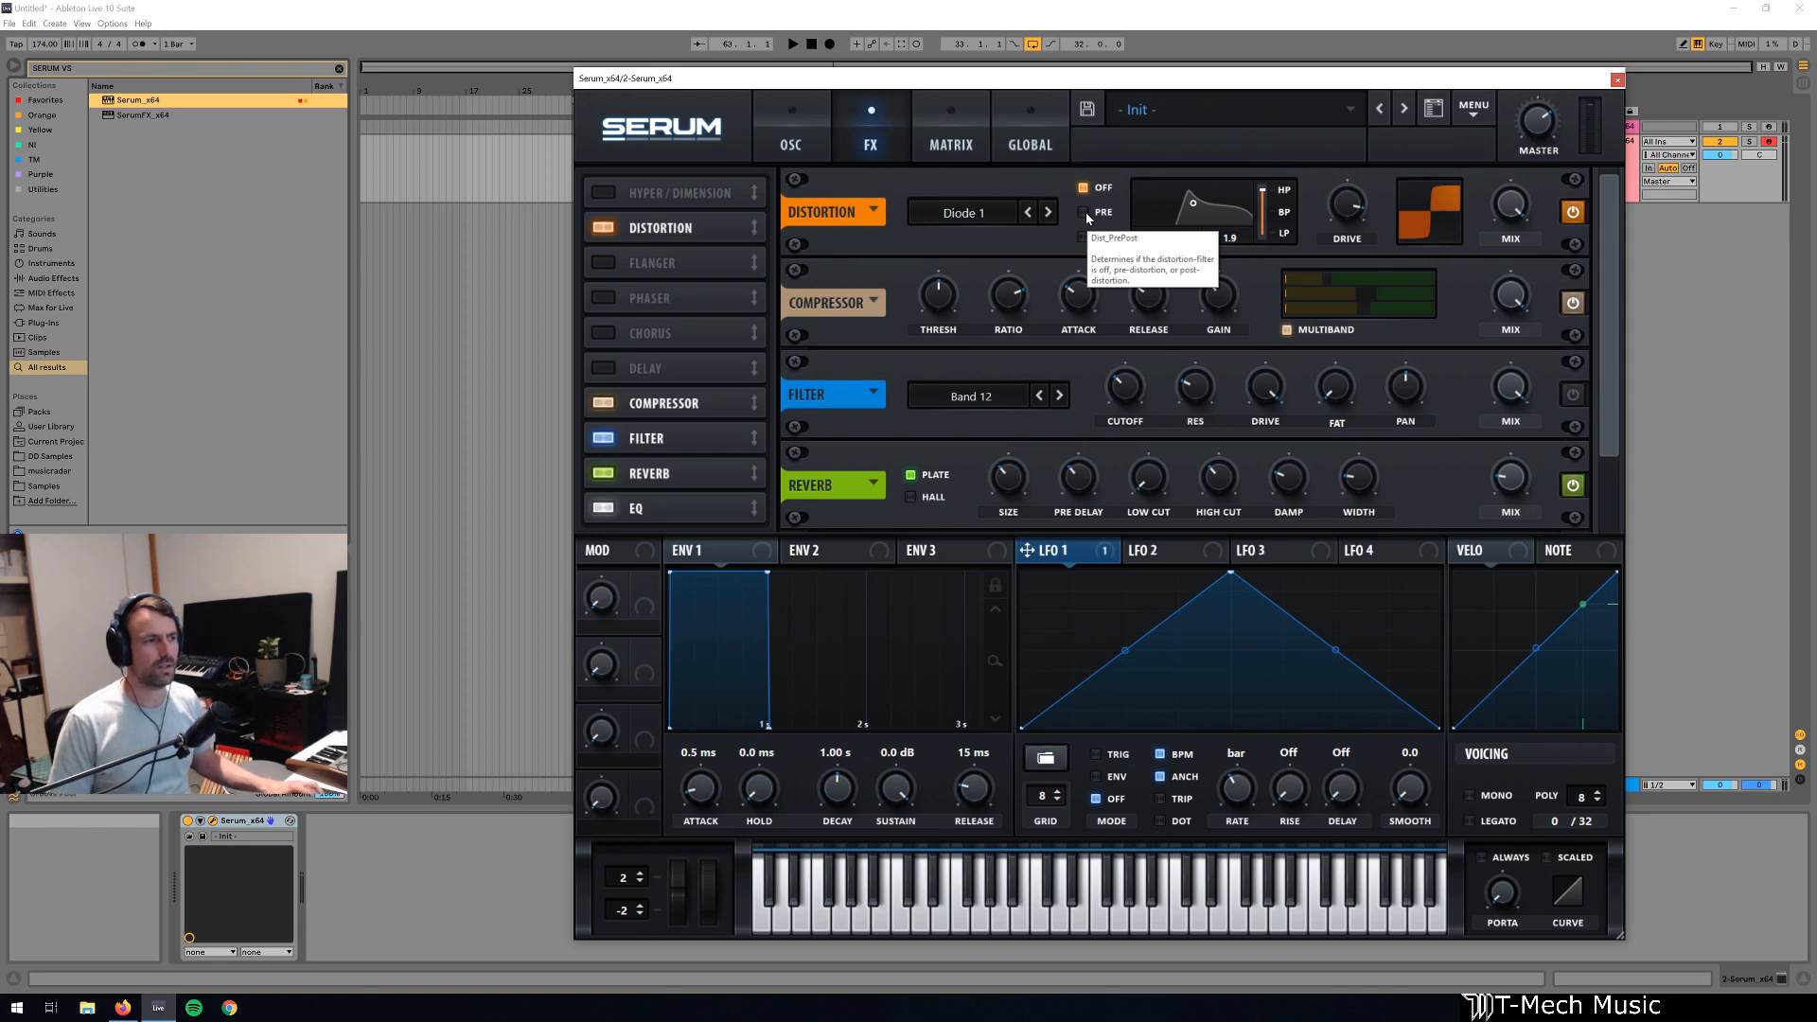
left_click(1086, 213)
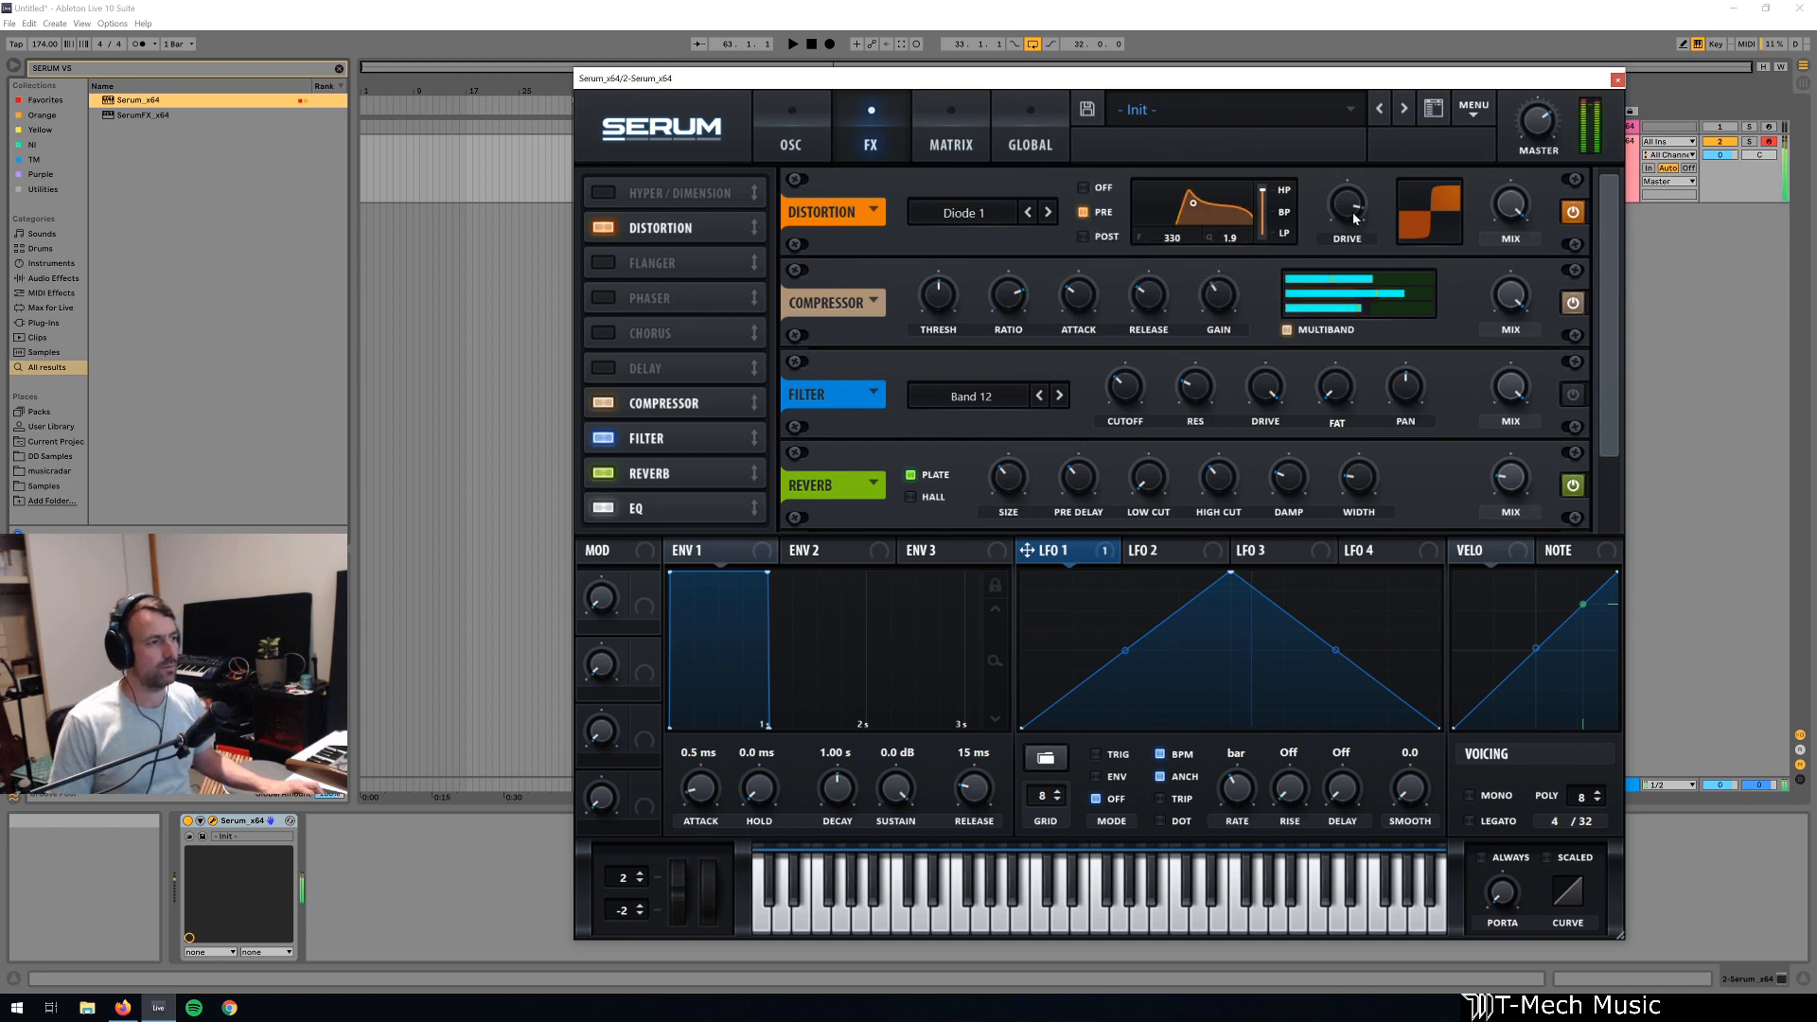
mouse_move(1348, 206)
left_mouse_down()
mouse_move(1355, 243)
mouse_move(1349, 228)
left_mouse_up()
left_click(791, 142)
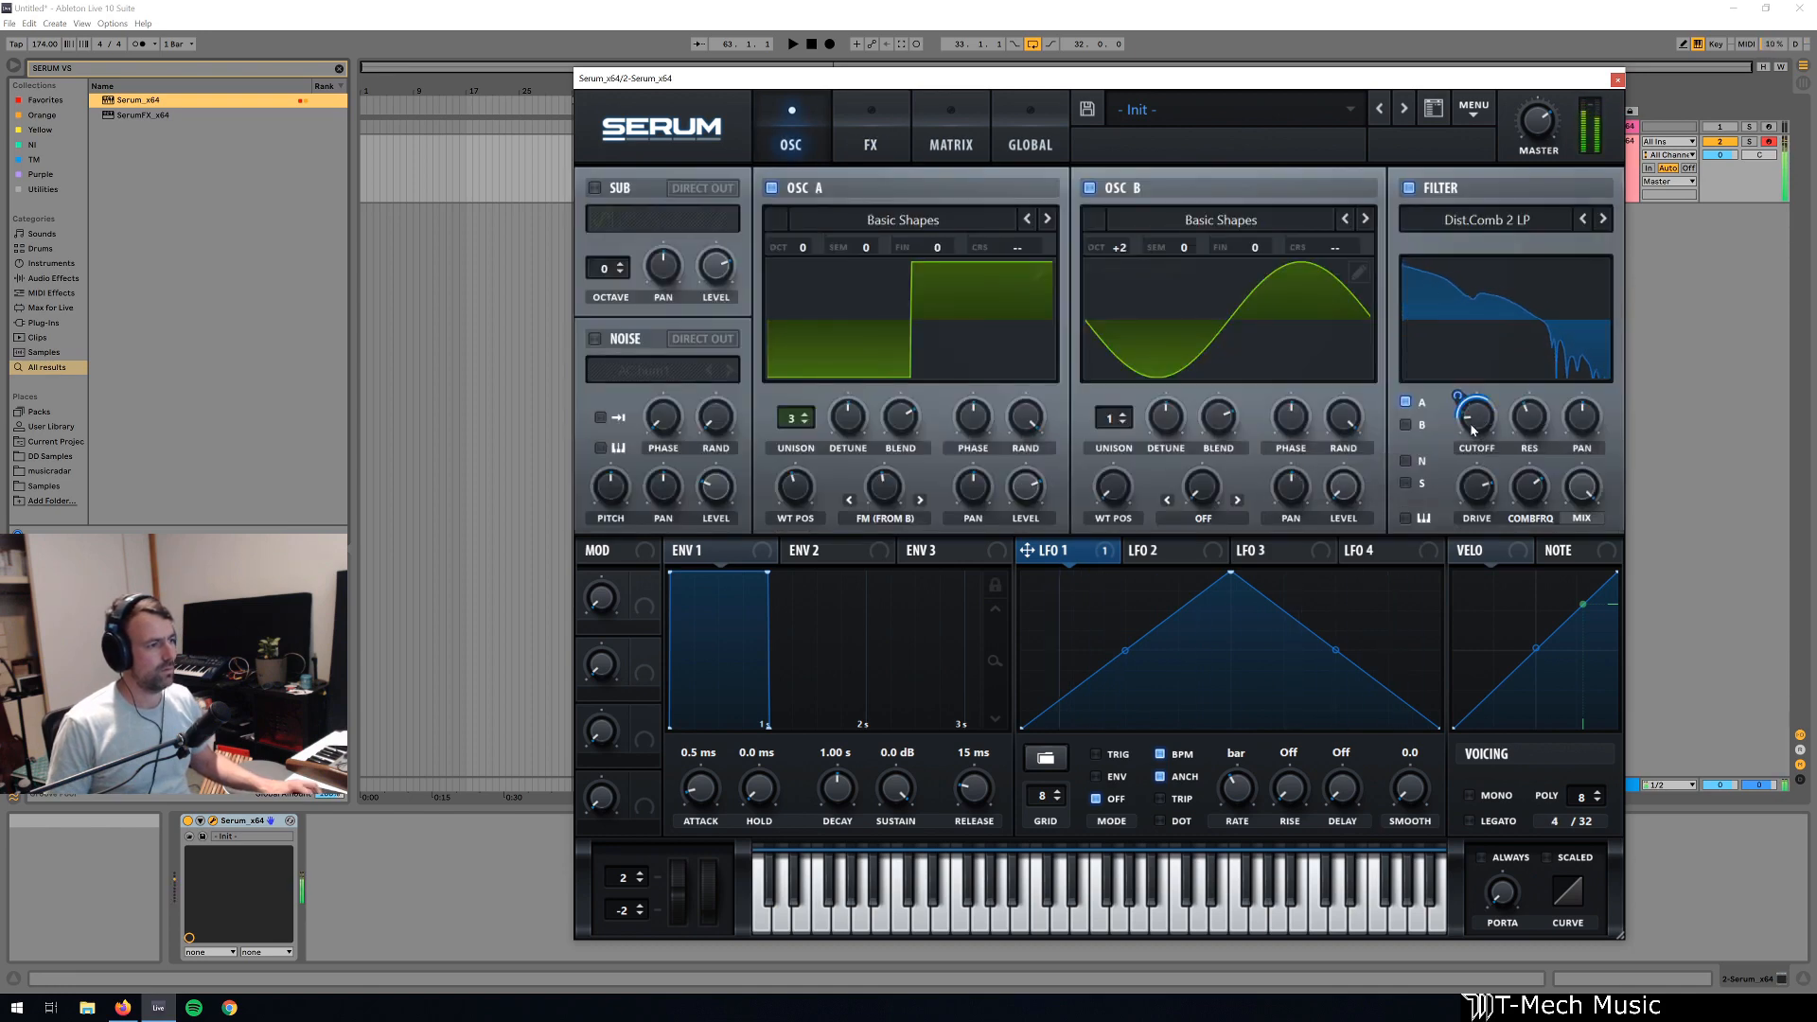
- Lower the comb filter's resonance and reduce oscillator A's unison to 1 voice
left_click_drag(1530, 421, 1534, 438)
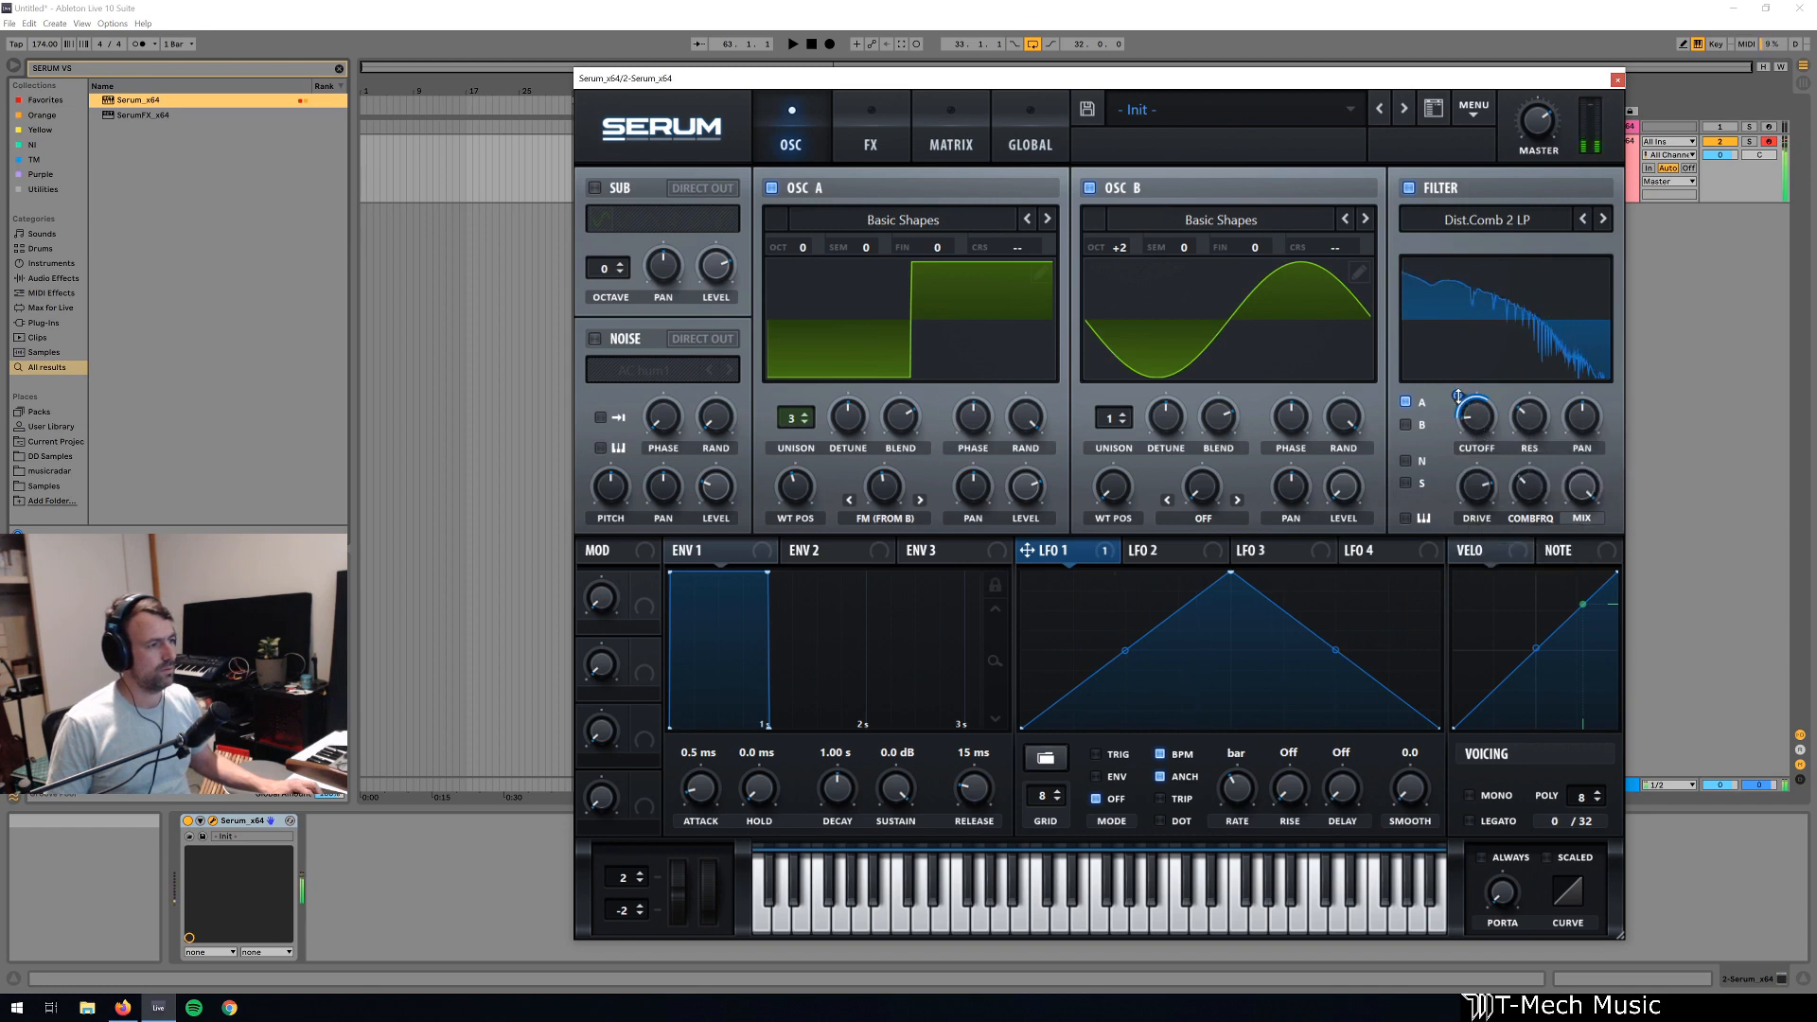
left_click(804, 422)
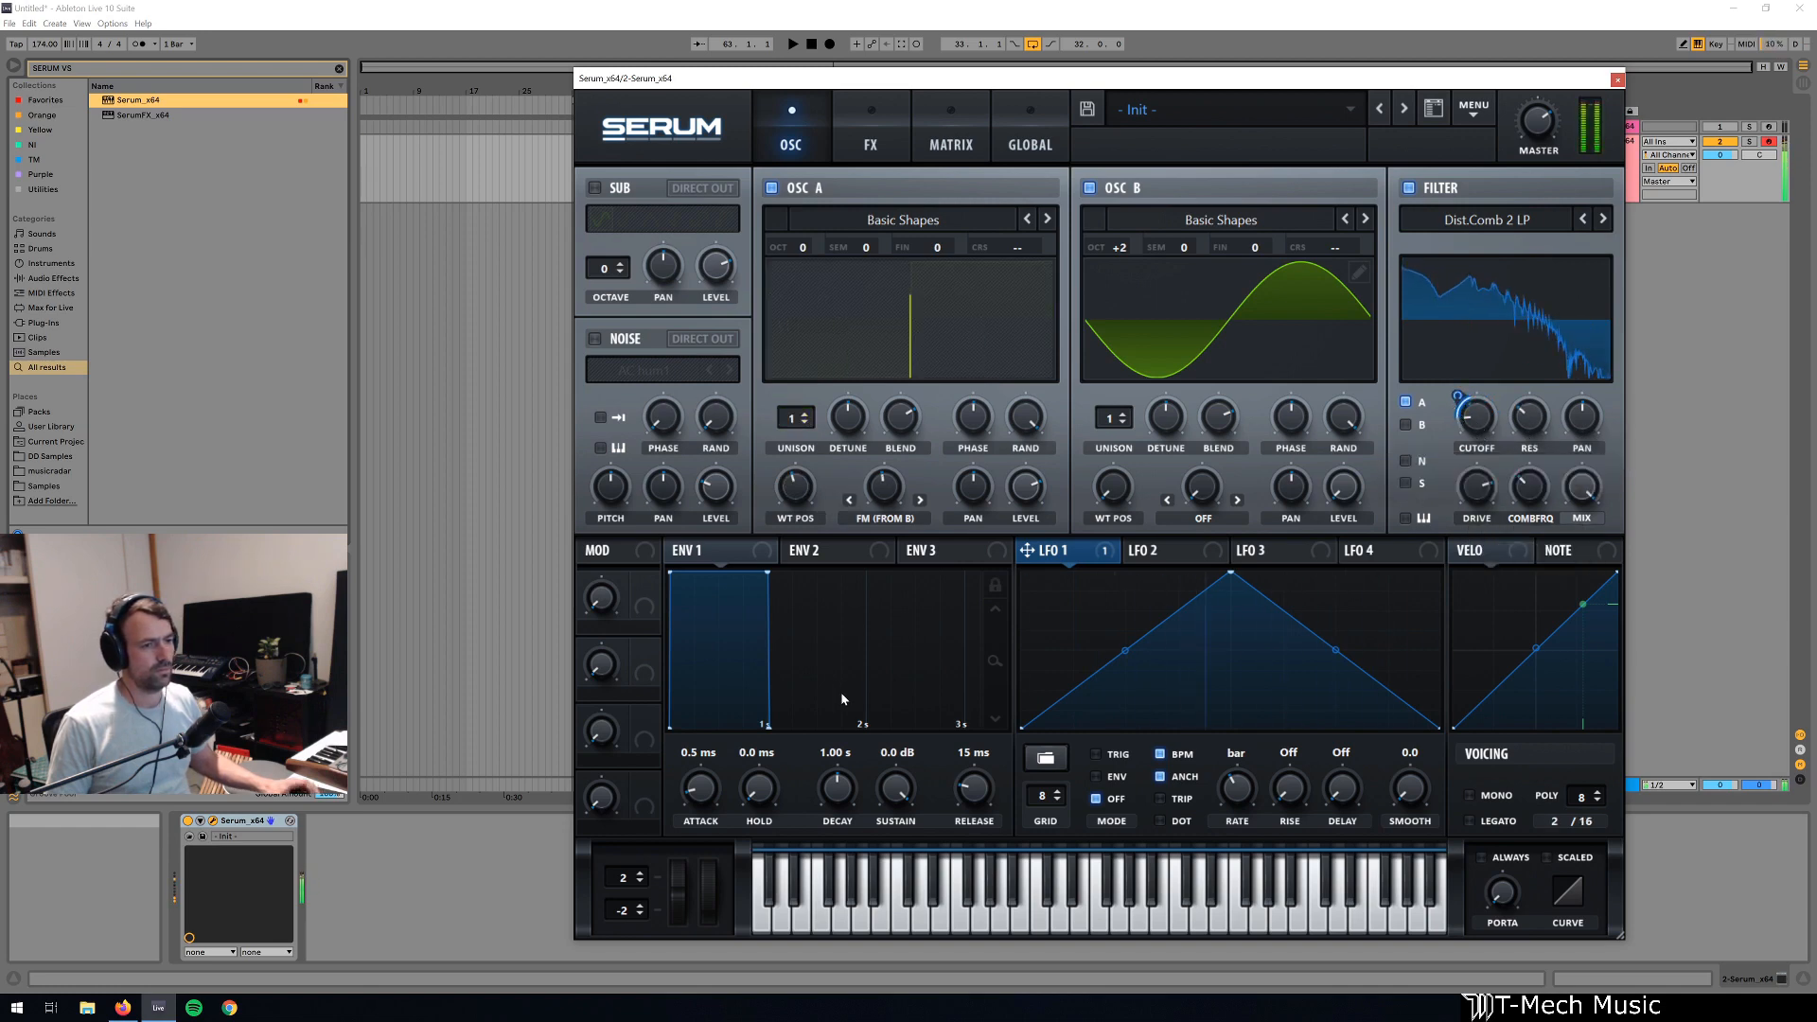
left_click(804, 422)
- Adjust how strongly LFO 1 modulates the comb filter's cutoff and bring up the effects chain
mouse_move(1461, 403)
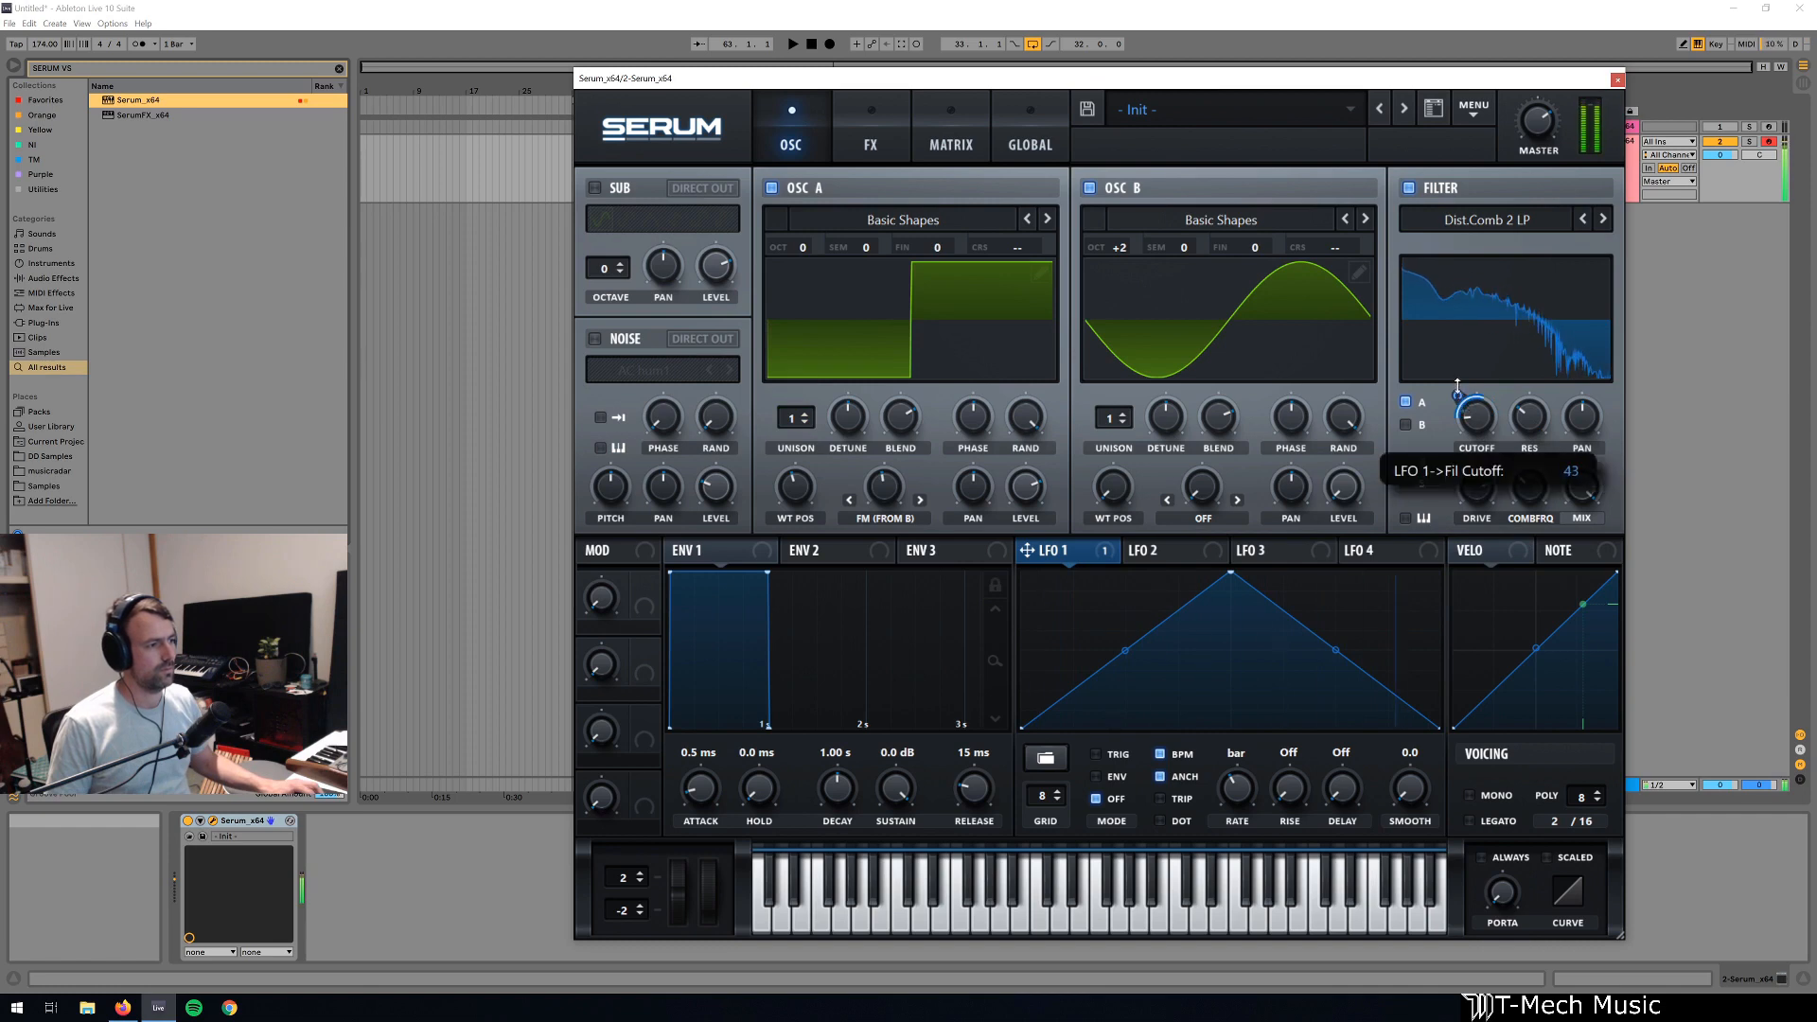
left_click_drag(1460, 402, 1457, 397)
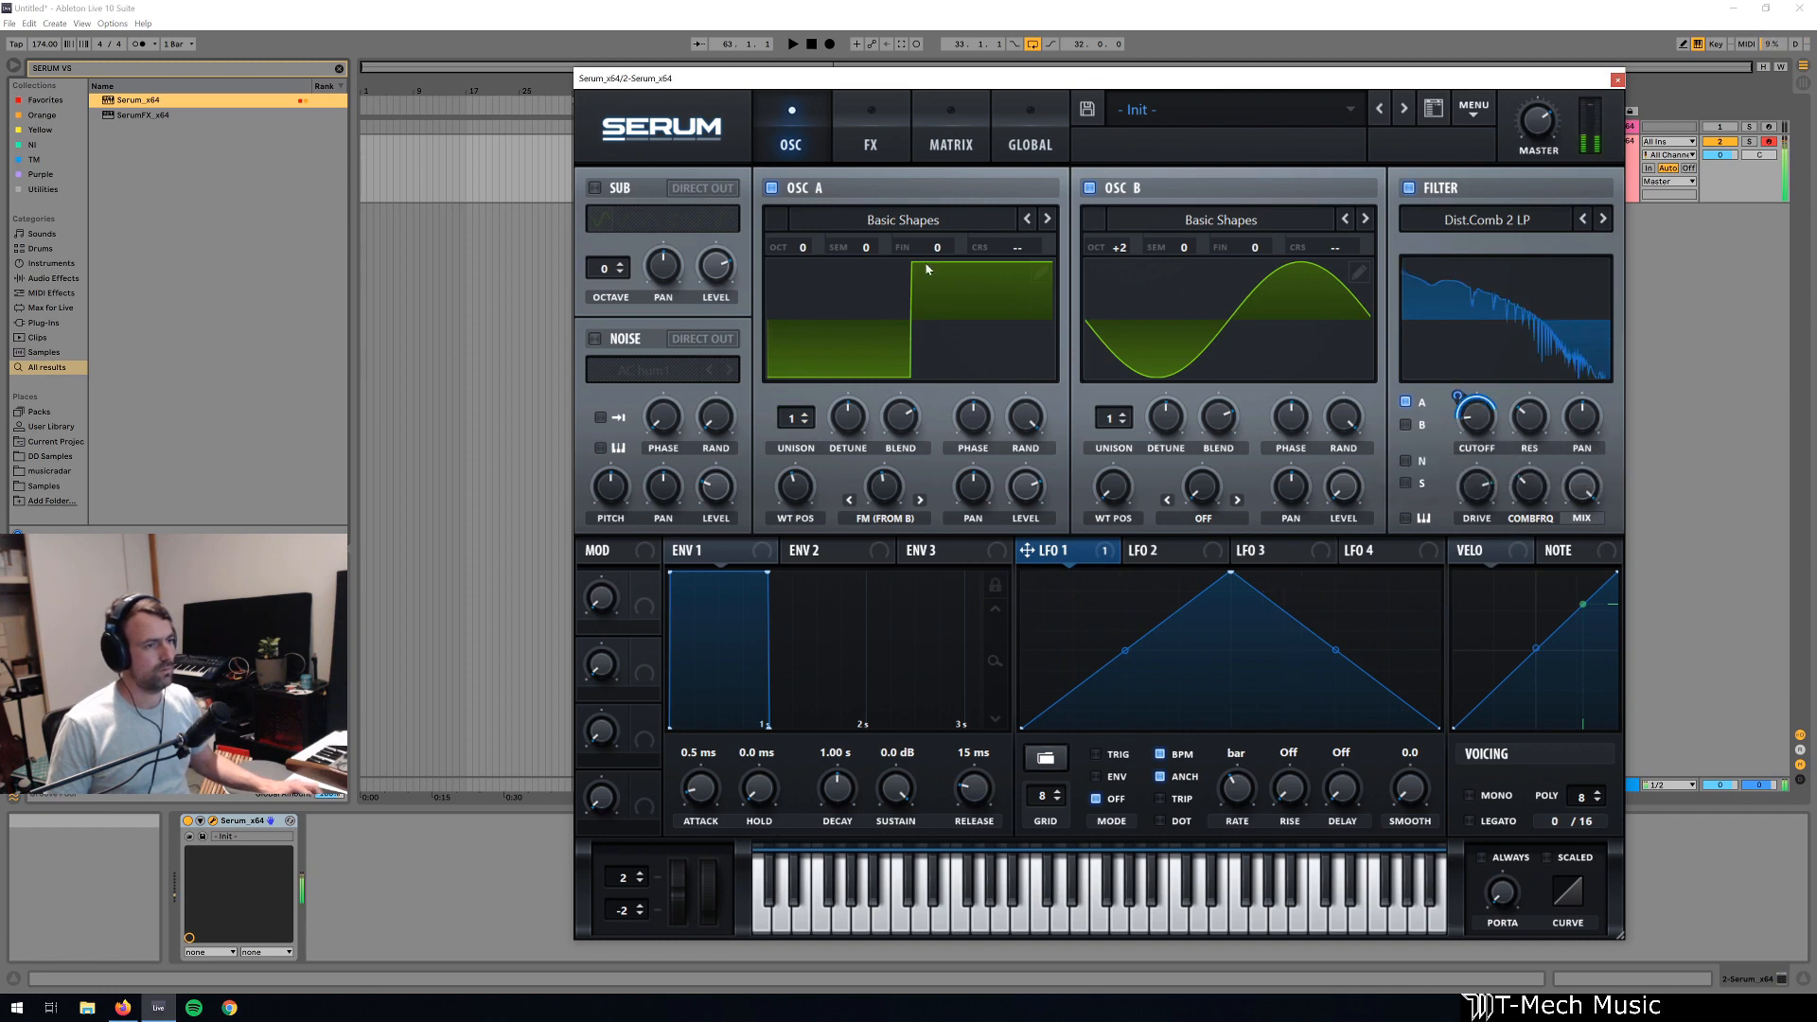
left_click(871, 142)
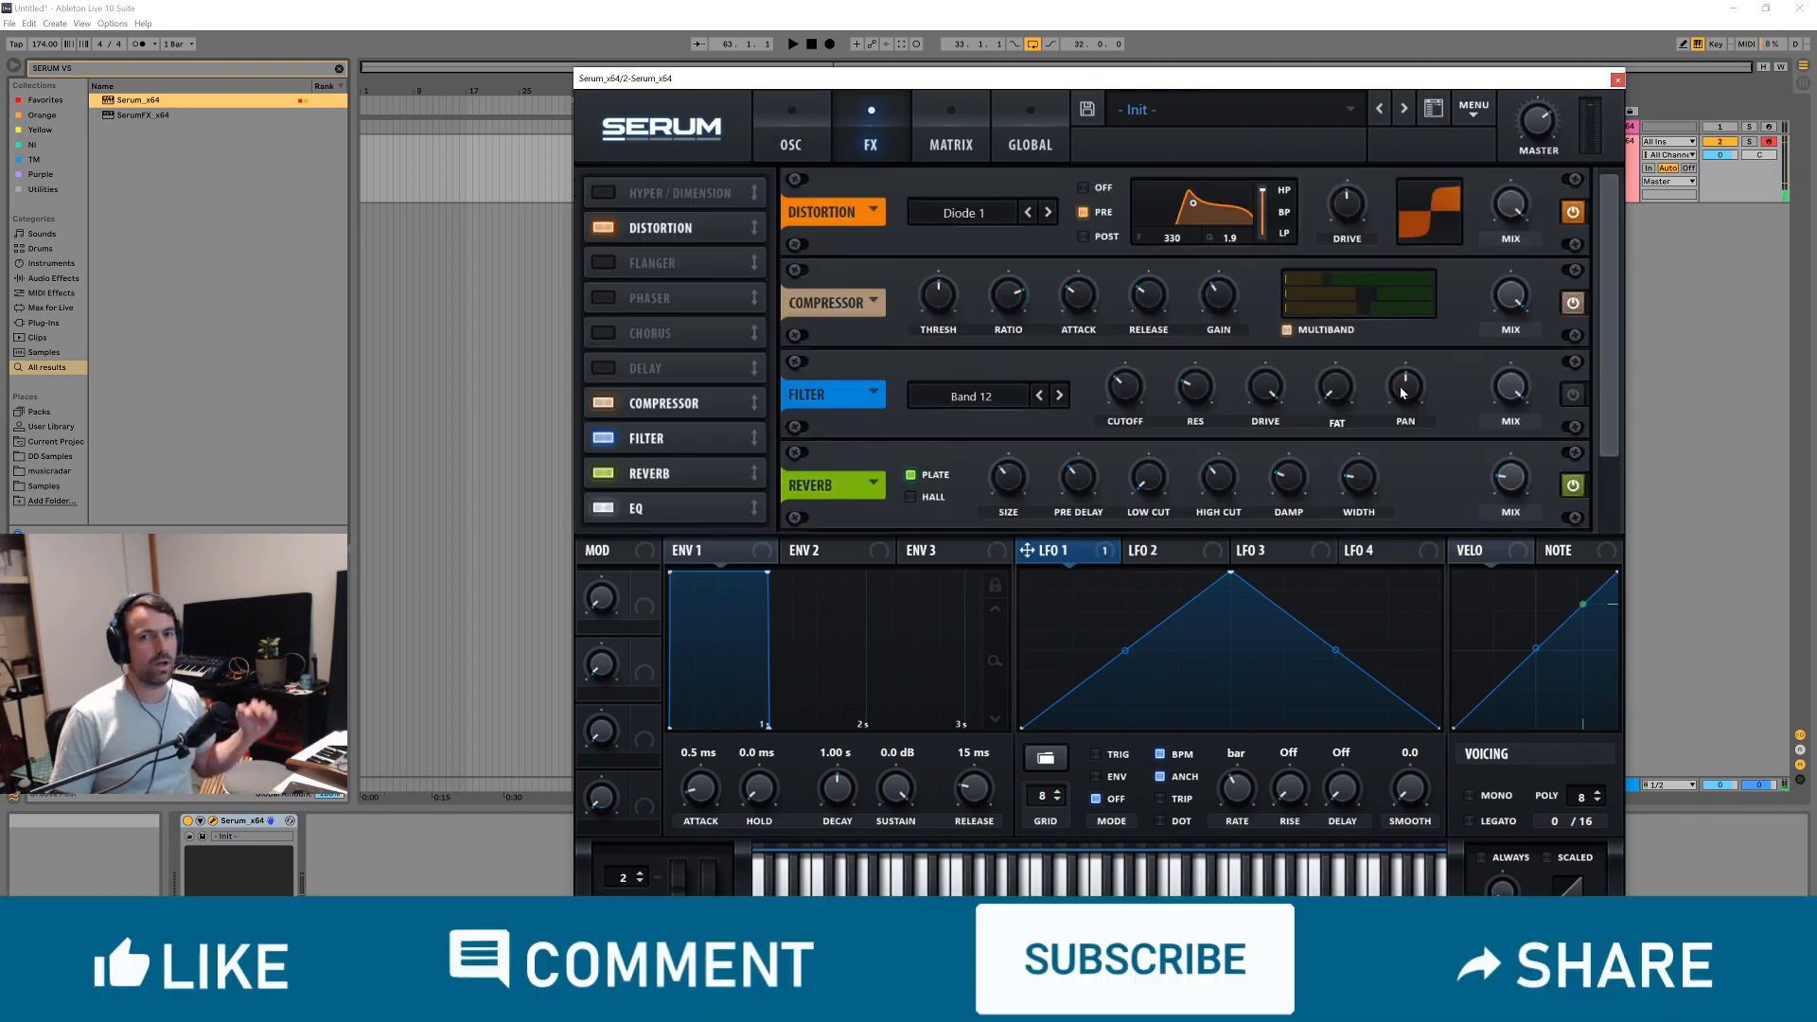